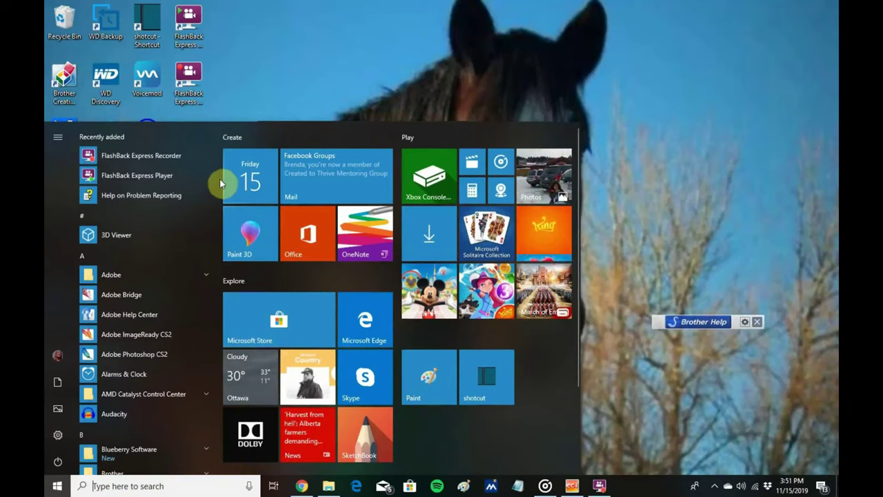
- Launch ControlCenter4 from Brother Utilities and scan the painting as a 600 x 600 dpi Photo
drag(216, 179, 216, 223)
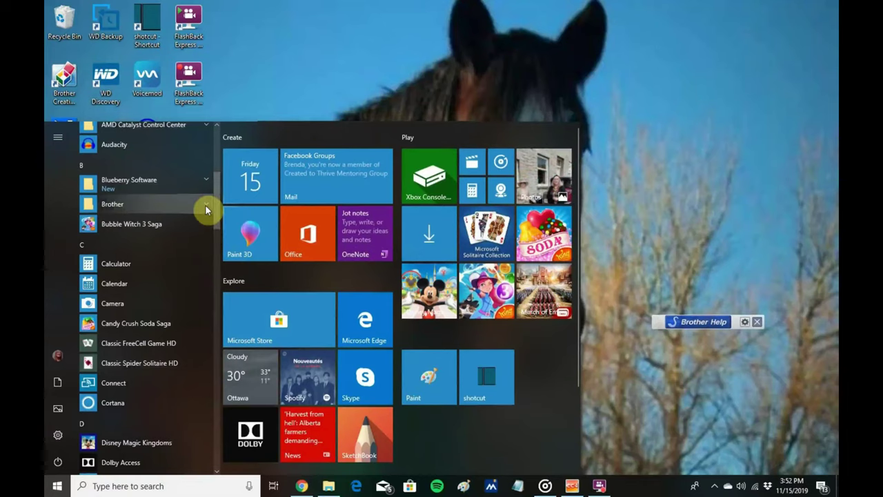
click(205, 209)
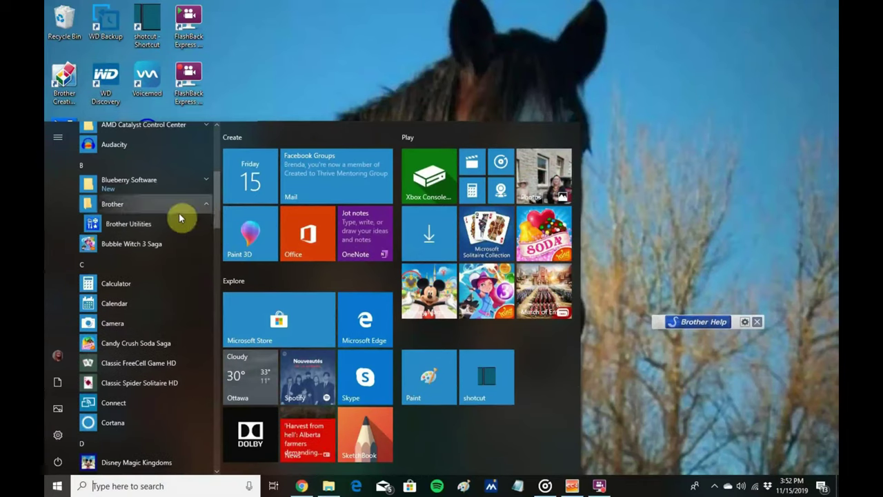
click(128, 223)
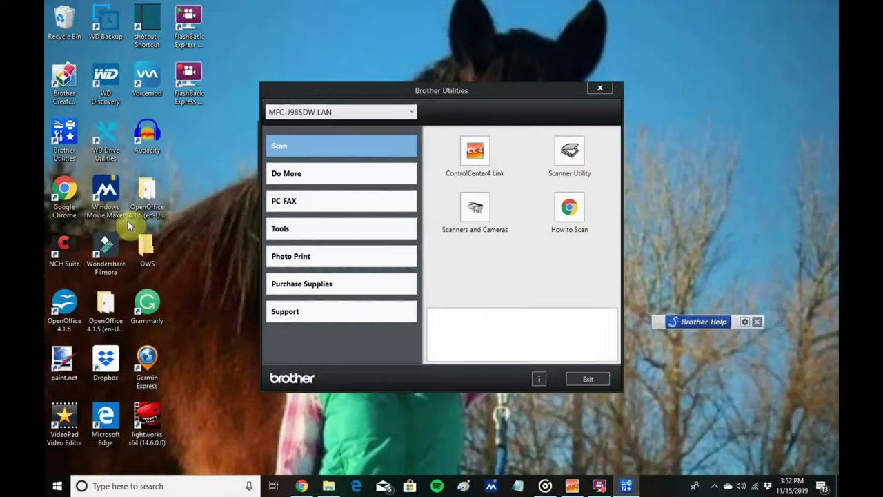
click(474, 159)
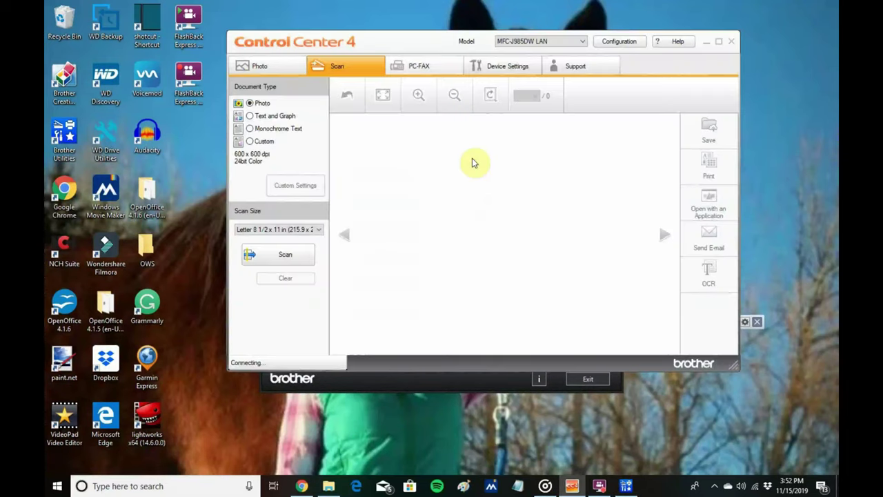
click(286, 255)
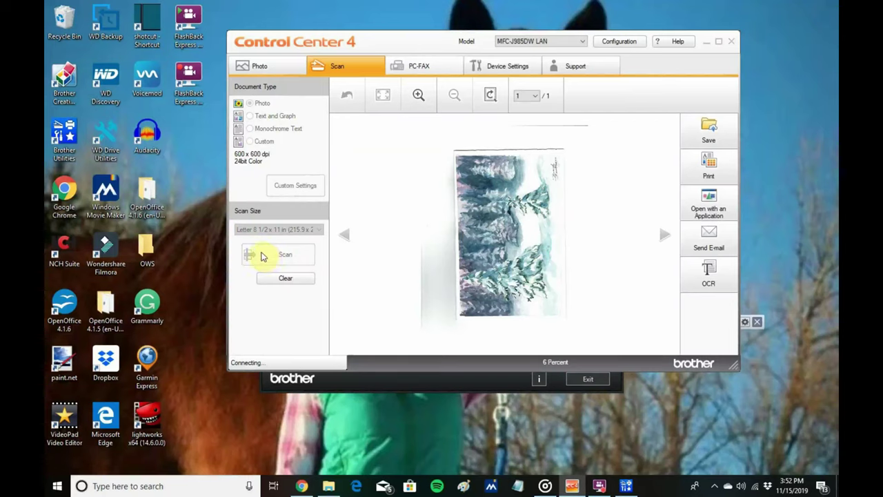
- Rename the scan to Winter Wonderland and save it as a JPEG in the Make Cards folder
click(710, 131)
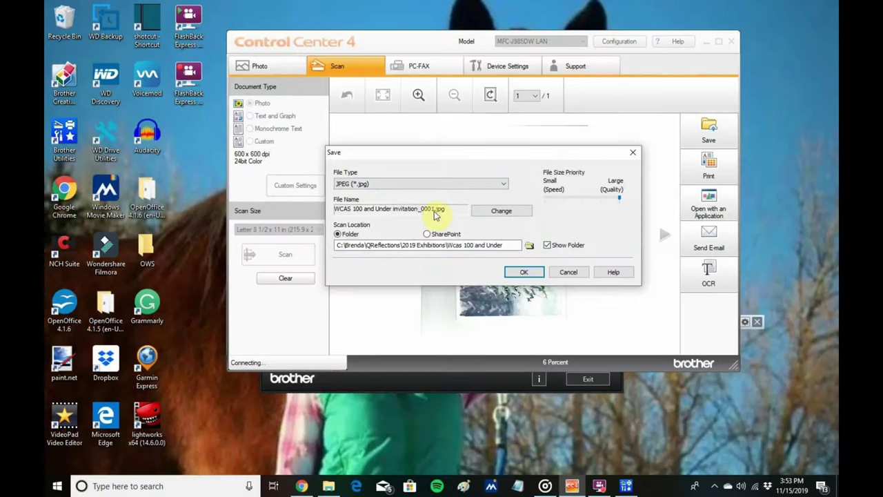
click(505, 214)
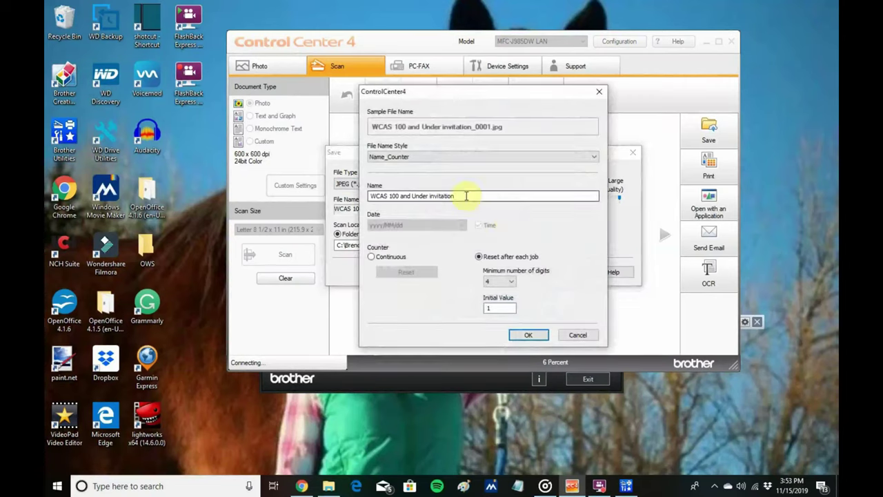
drag(370, 196, 466, 196)
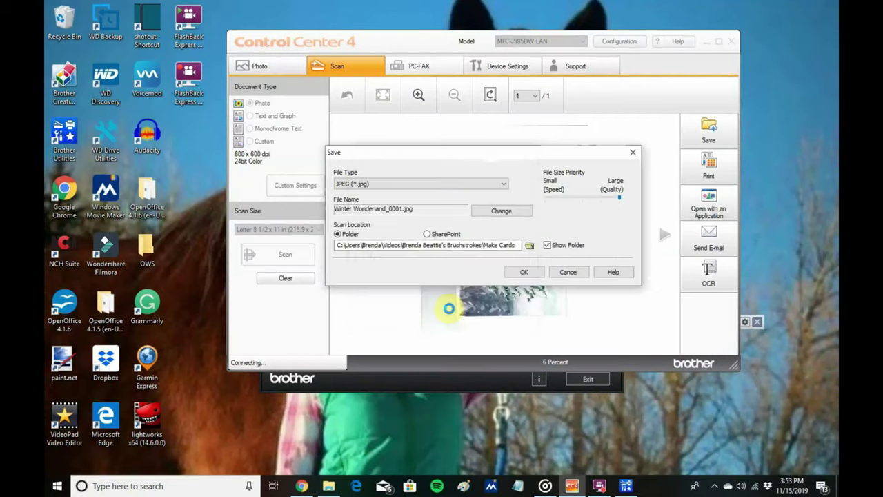
click(522, 270)
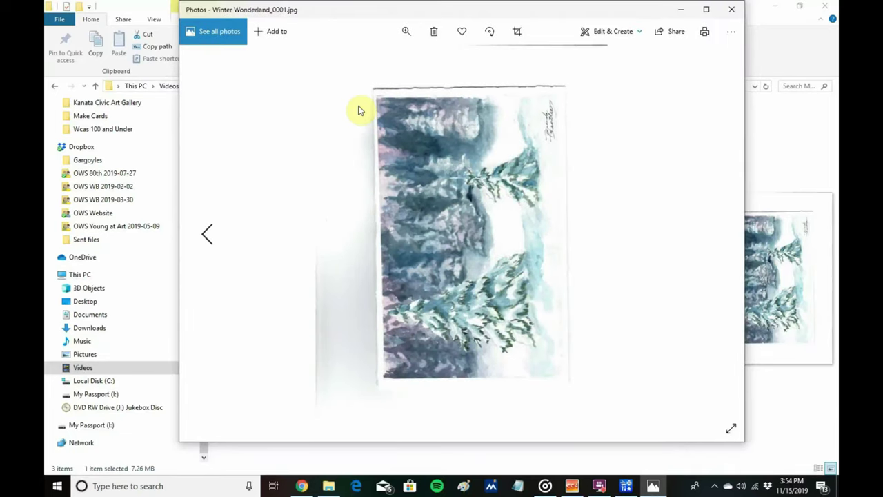
- Rotate the scanned painting to landscape in the Photos editor
click(602, 32)
click(597, 64)
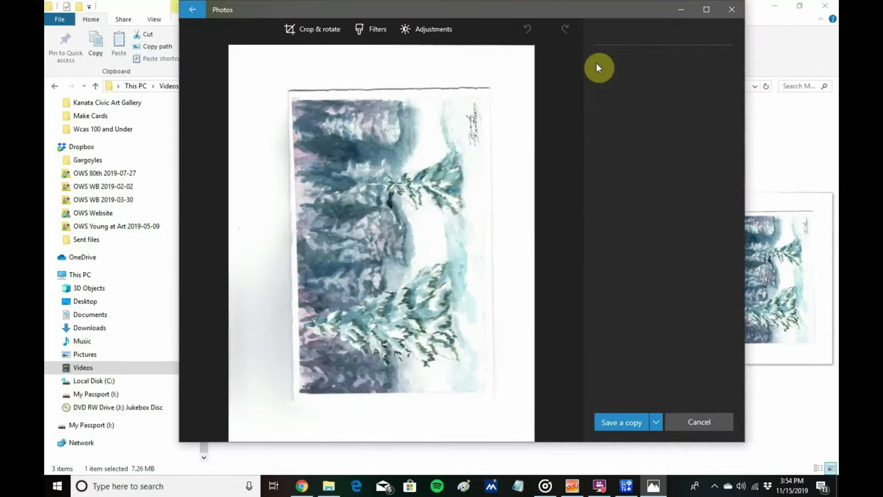
click(314, 33)
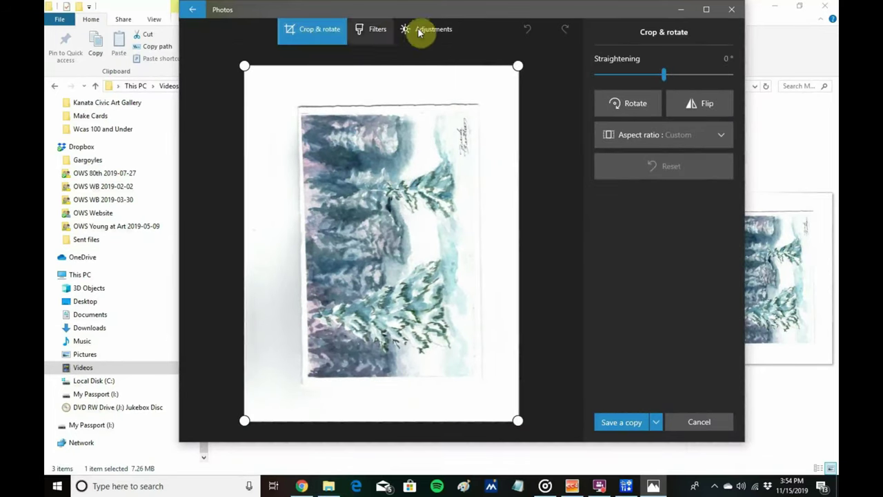
click(626, 103)
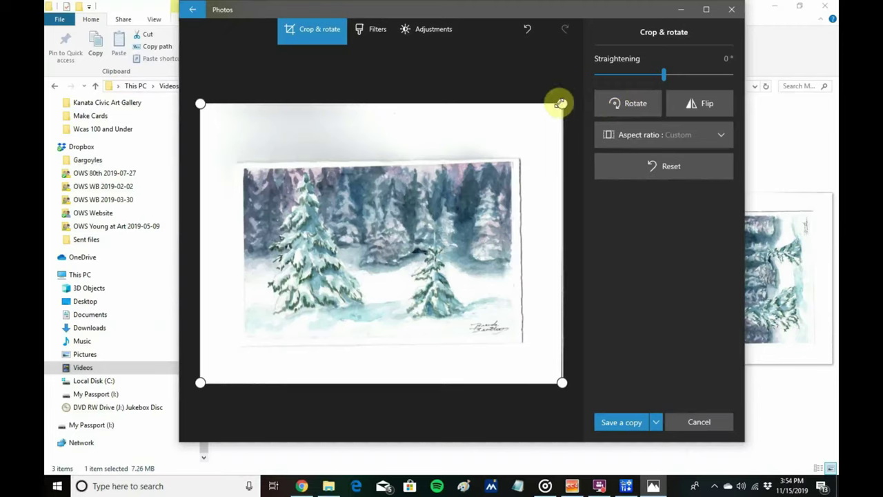
- Crop the white border off the painting and save it as Winter Wonderland_0001 (3).jpg
mouse_move(562, 103)
mouse_down()
mouse_move(528, 130)
mouse_move(511, 168)
mouse_up()
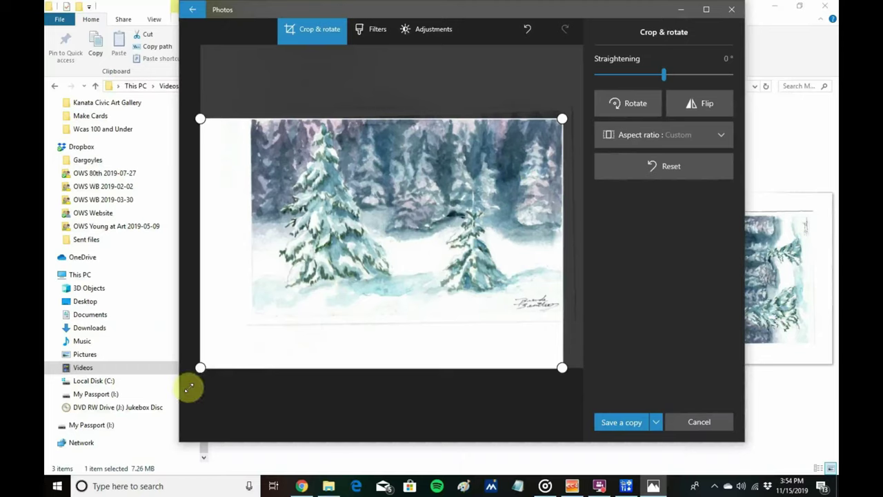
drag(201, 367, 259, 316)
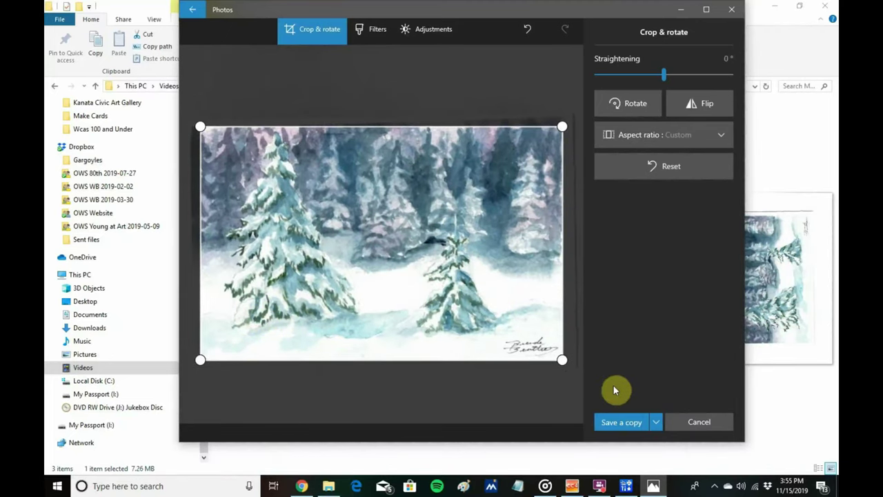
click(614, 424)
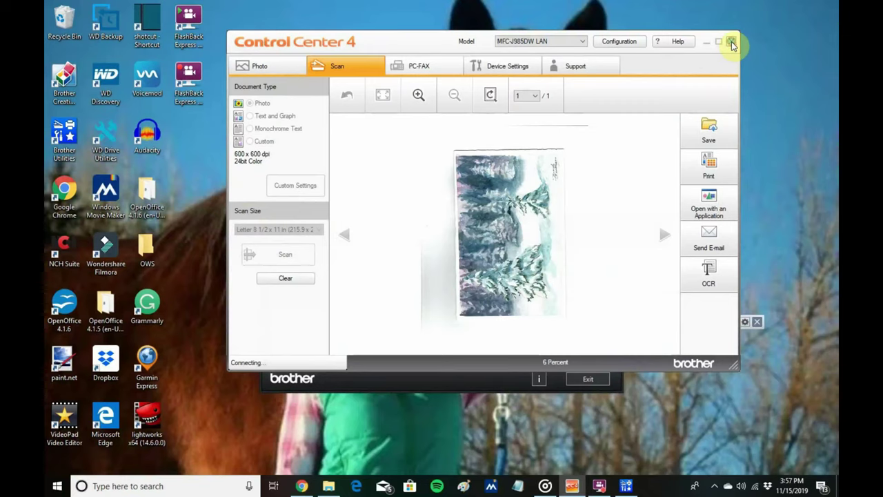
- Close ControlCenter4 and log in to the Avery account on avery.ca
click(731, 42)
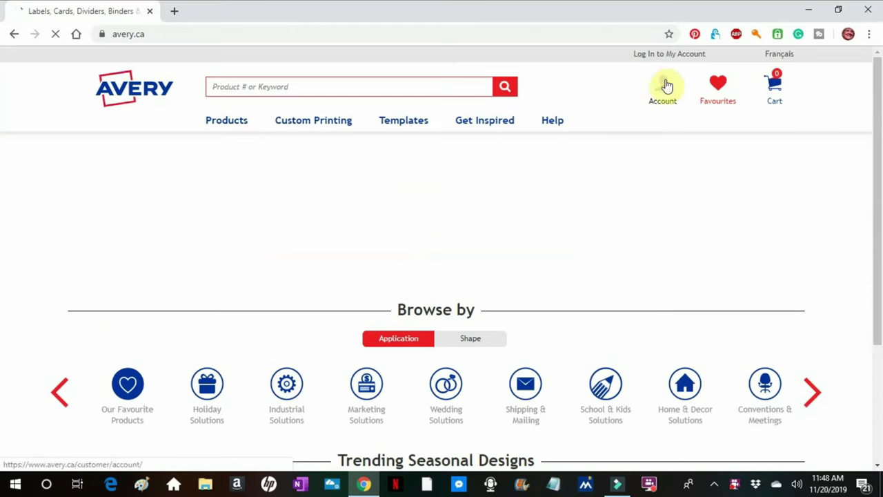
click(666, 85)
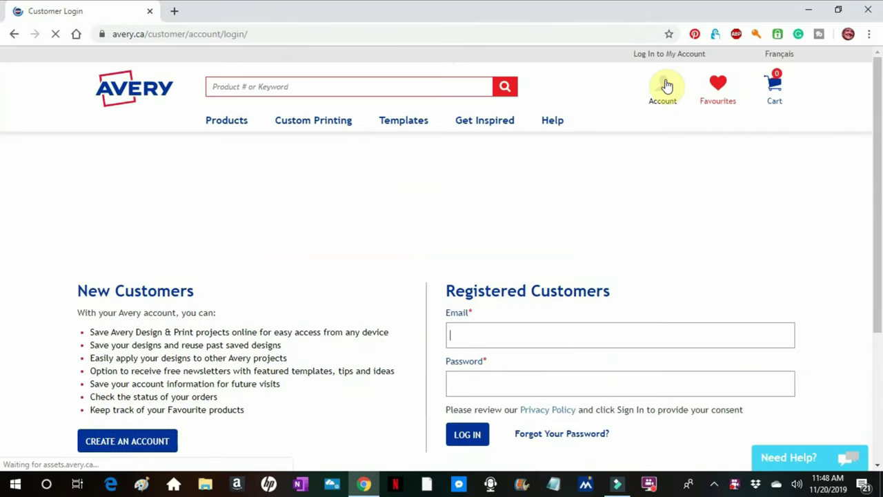
scroll(880, 216, down, 3)
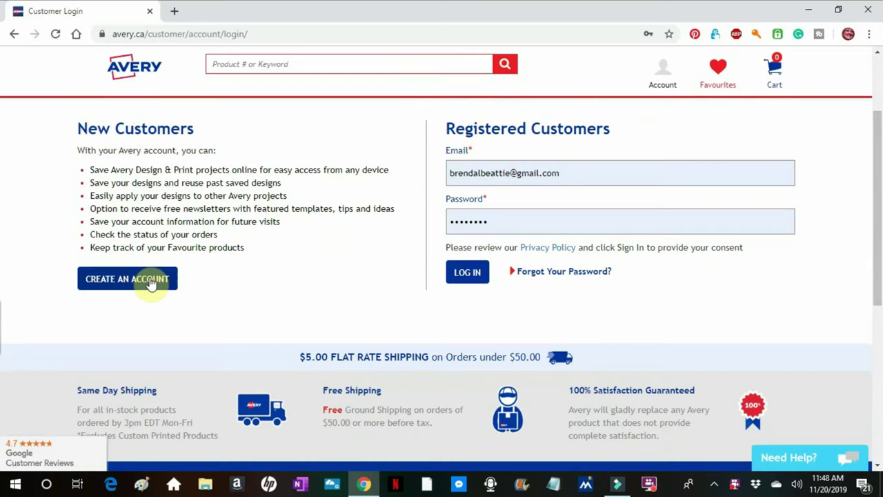
click(473, 277)
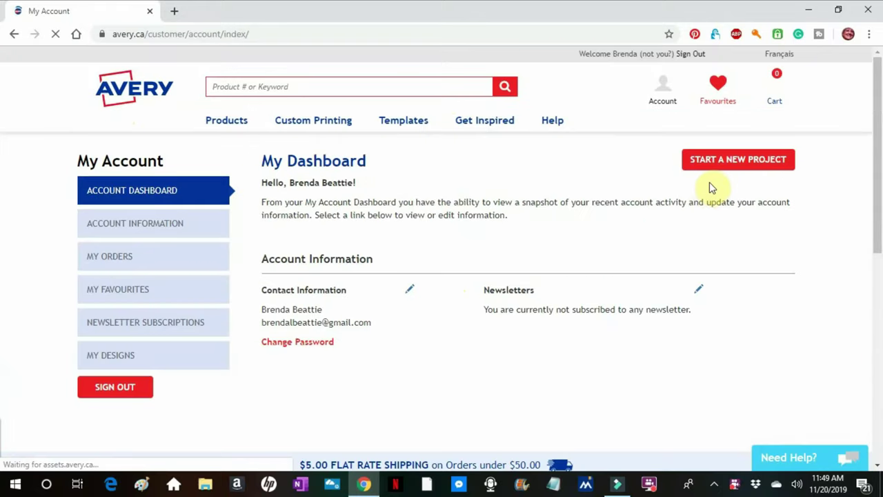
- Start a new project, search 3268, and choose Note Cards Wide, 4 1/4" x 5 1/2"
click(749, 168)
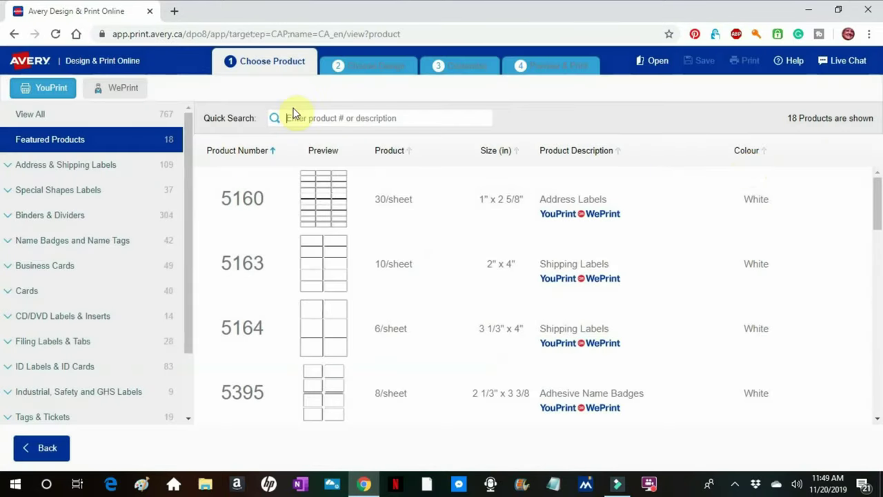
text(3)
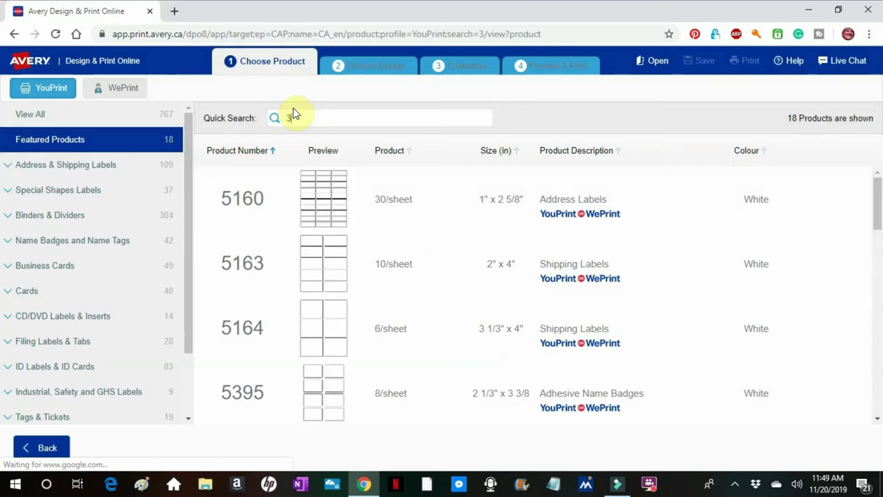
text(265)
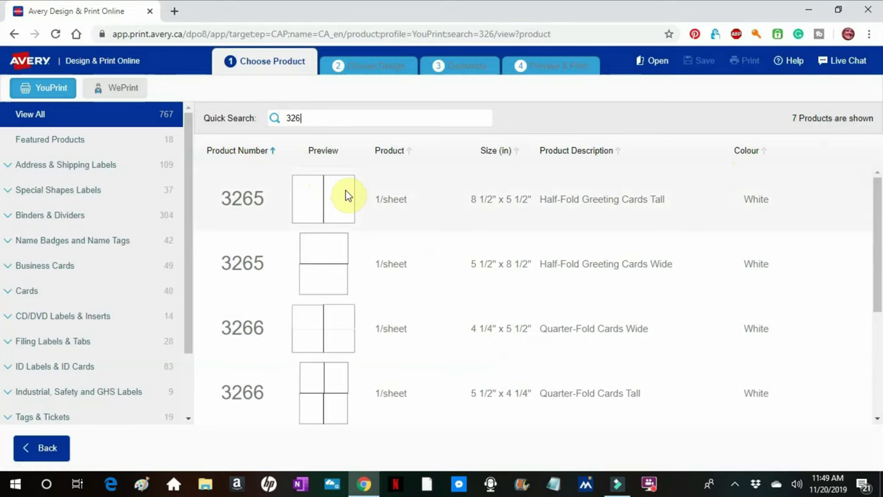
text(8)
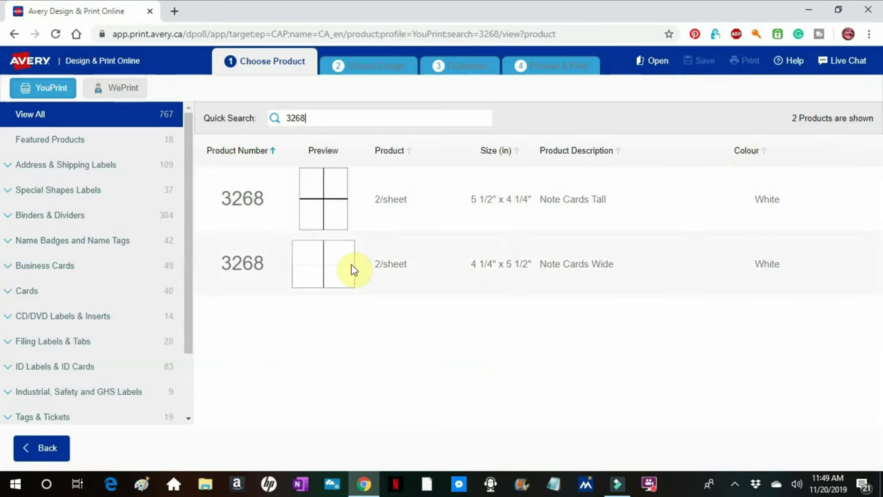
click(570, 269)
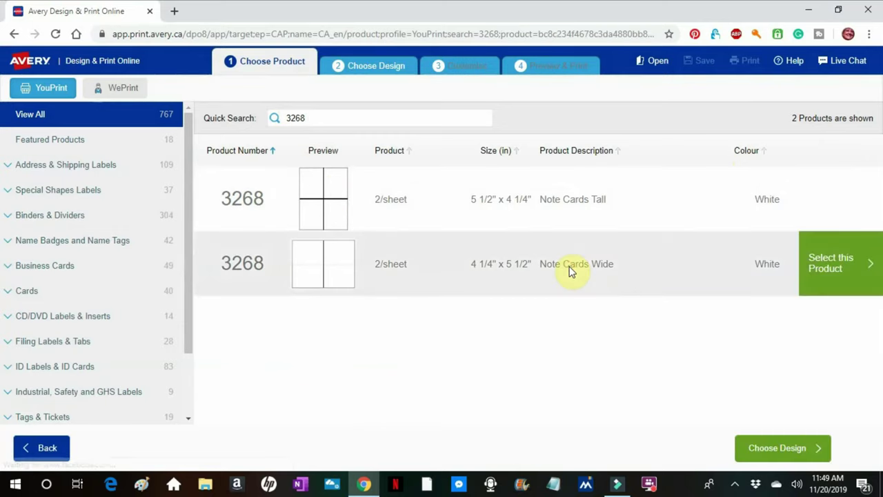
- Confirm the 3268 card, pick the blank design, and dismiss the 'How does this work?' popup
click(845, 268)
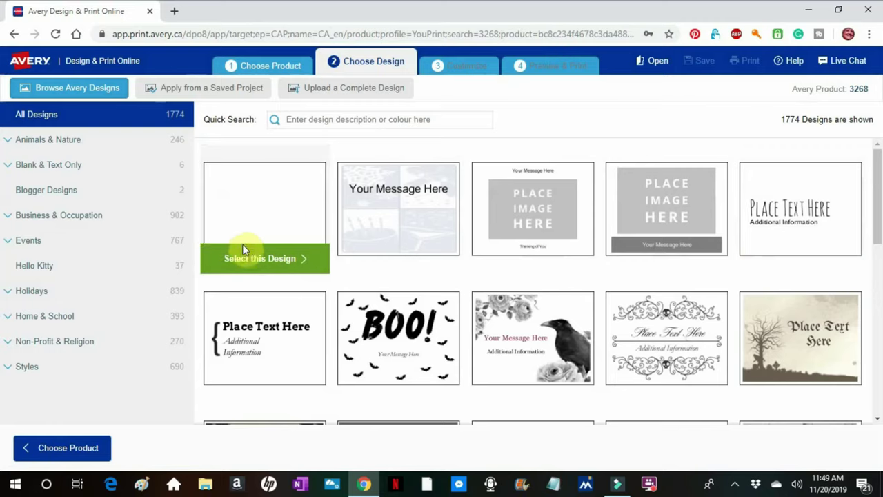
click(257, 249)
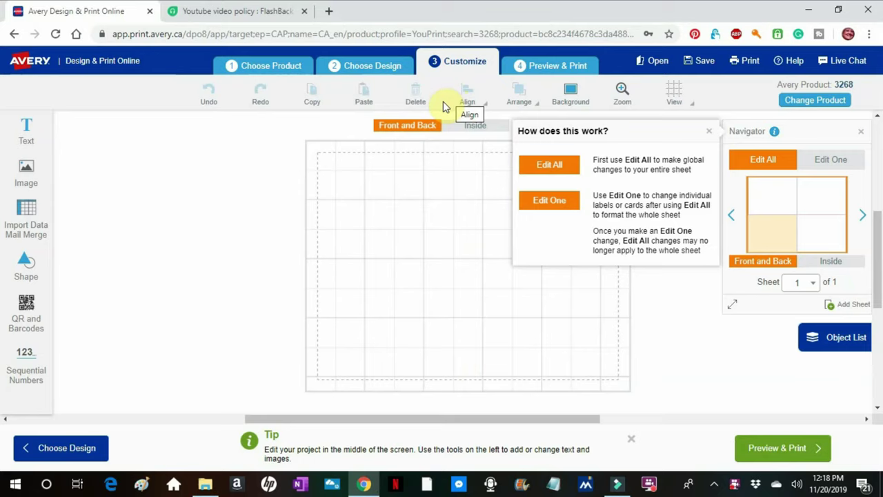
click(708, 131)
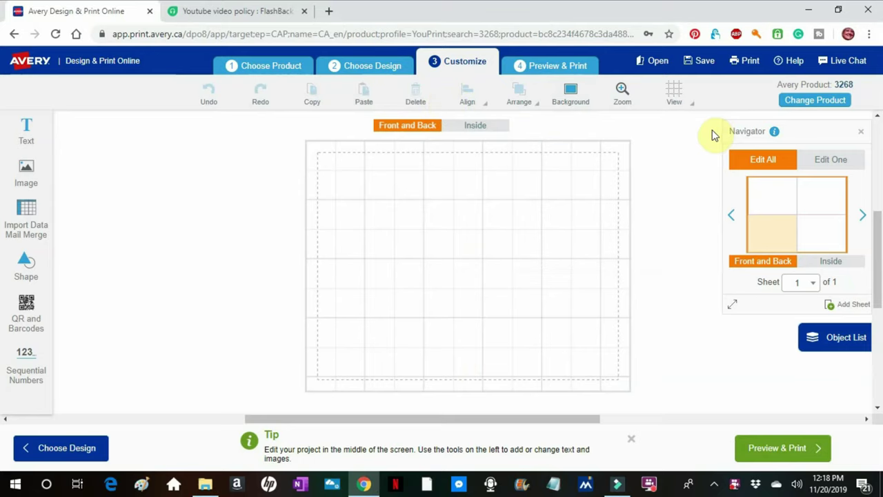
- Add an image from the computer, browsing to the MakeCards folder on Windows (C:)
click(24, 174)
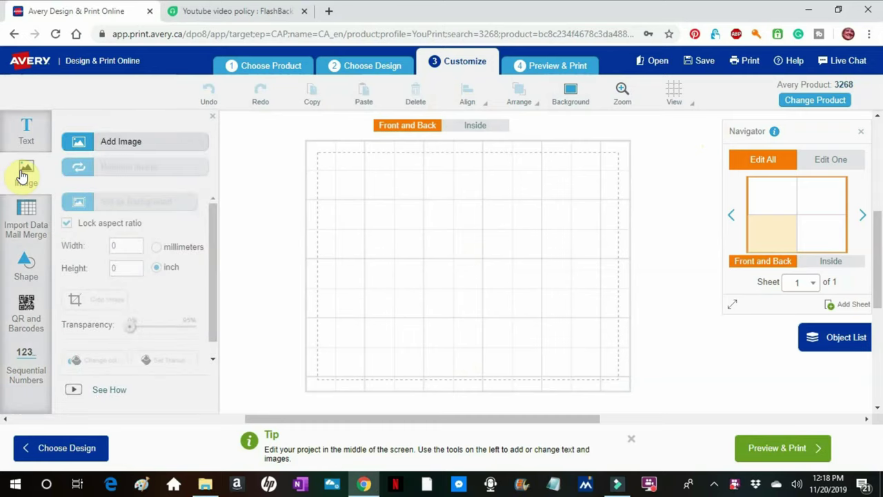
click(115, 143)
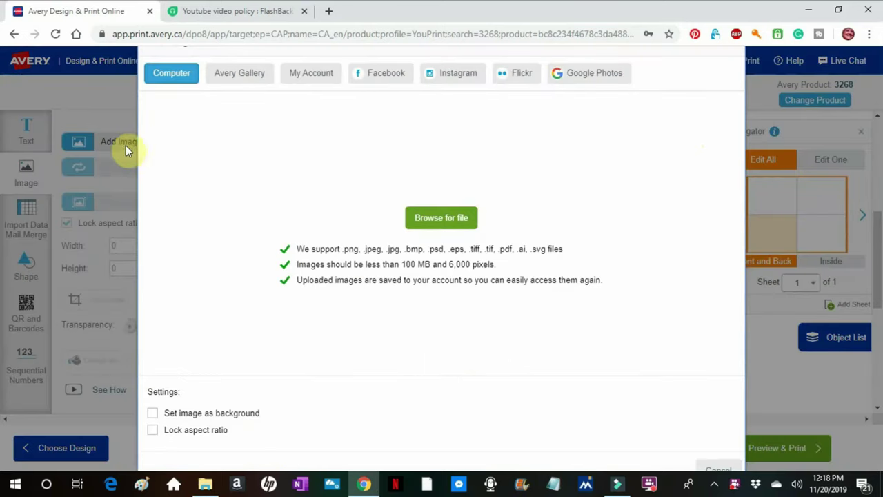
click(431, 215)
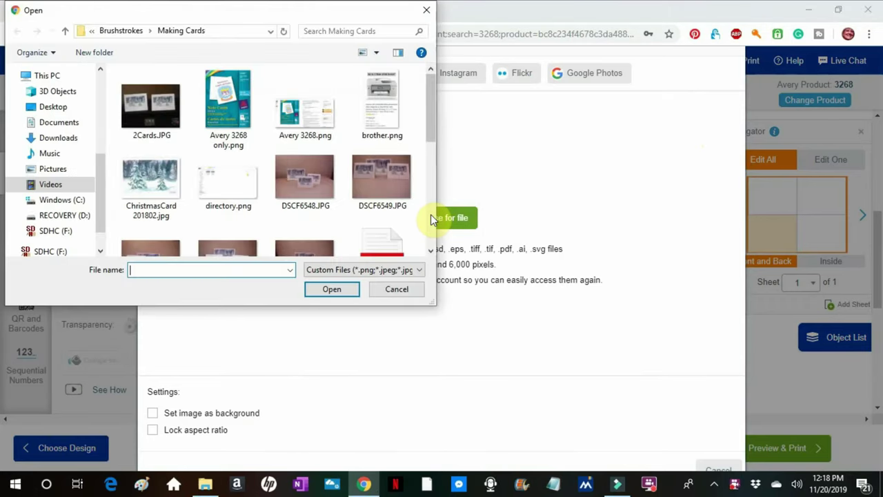
click(69, 201)
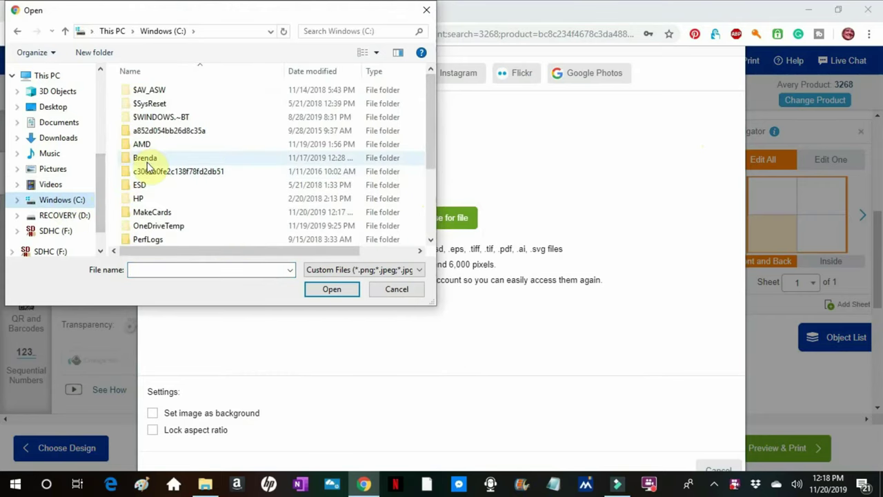
double_click(137, 212)
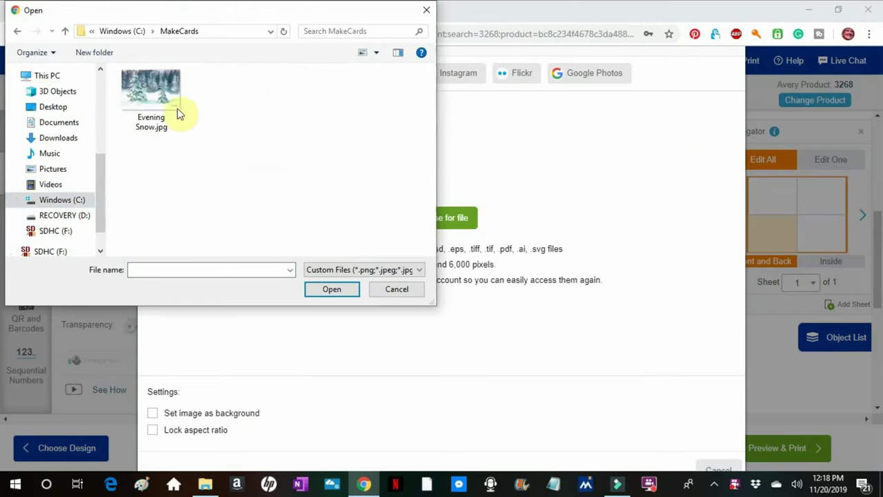
- Place Evening Snow.jpg on the front, enlarged to 4.877 x 3.353 in and centred, then show the back
click(175, 104)
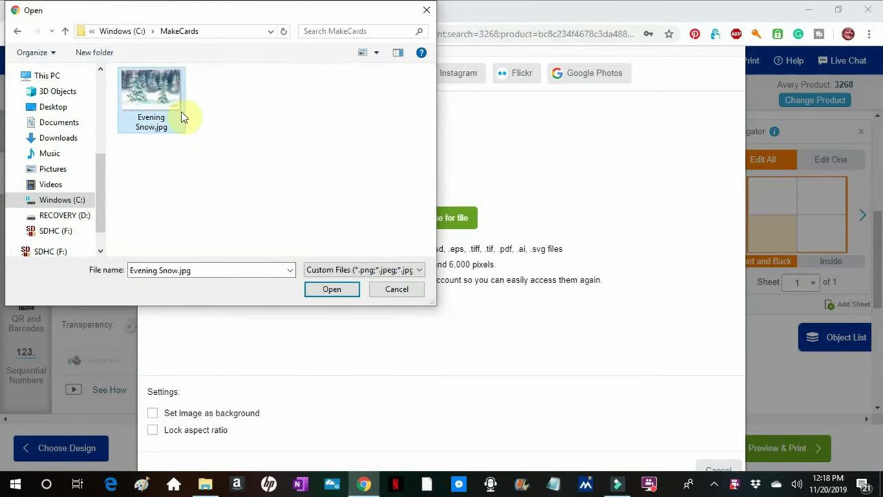
click(329, 289)
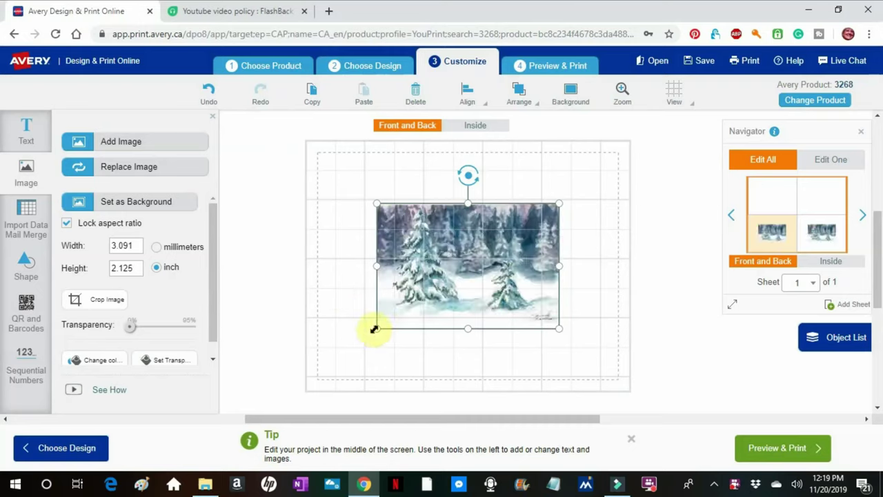
drag(377, 326, 340, 383)
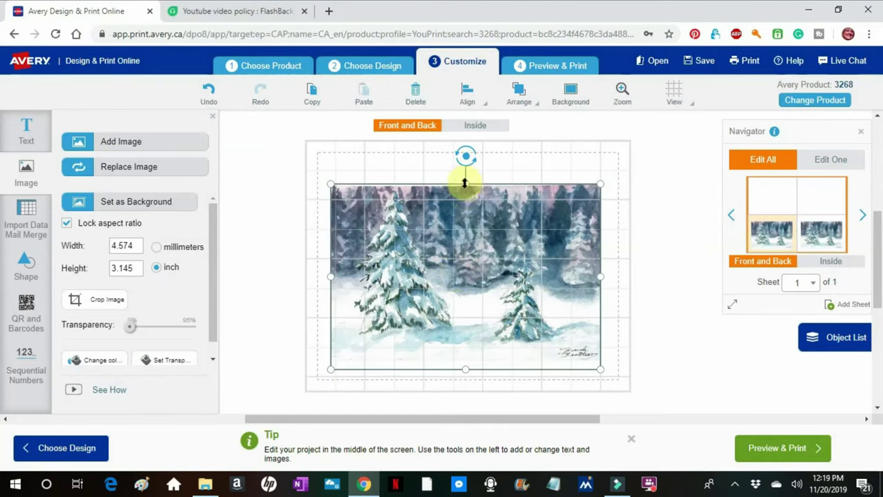
drag(600, 180, 605, 171)
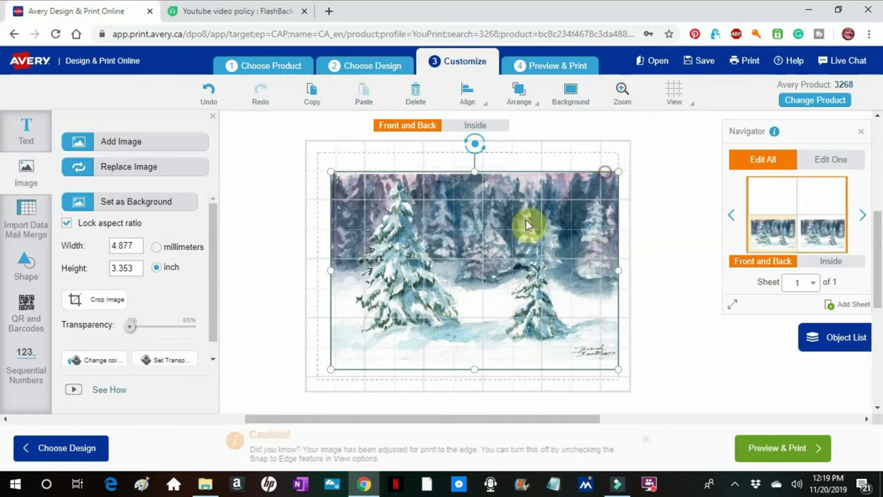
click(466, 95)
click(449, 186)
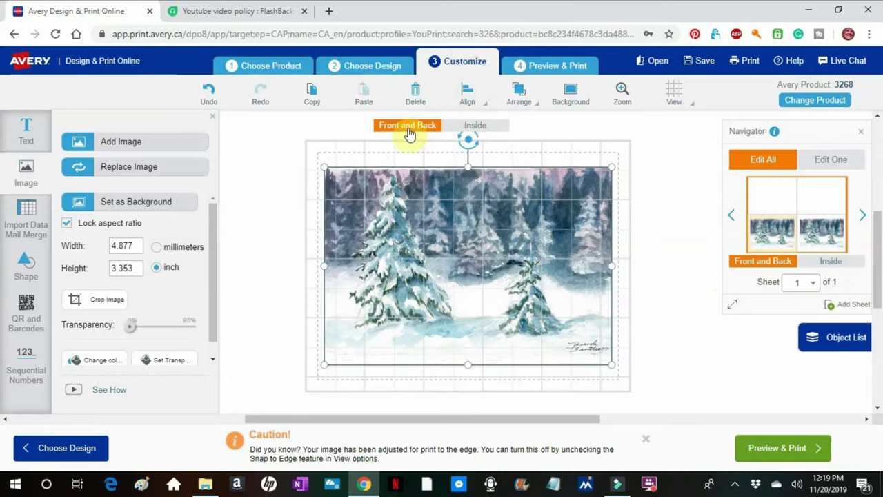
click(771, 200)
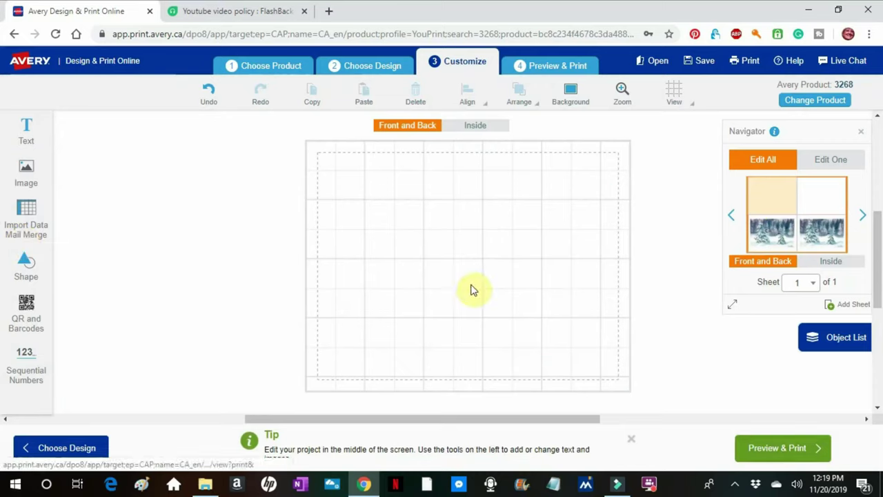
- Add a back-panel text box reading Evening Snow, the artist's byline and website, then select it
click(24, 126)
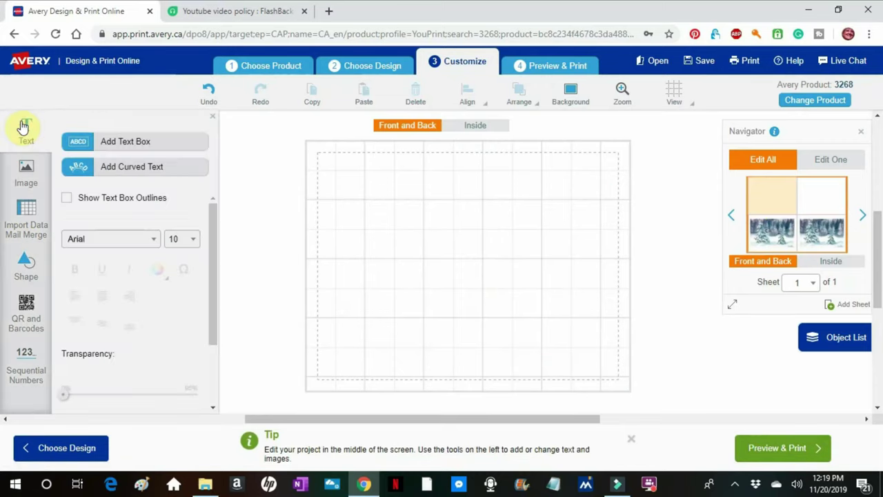
click(110, 141)
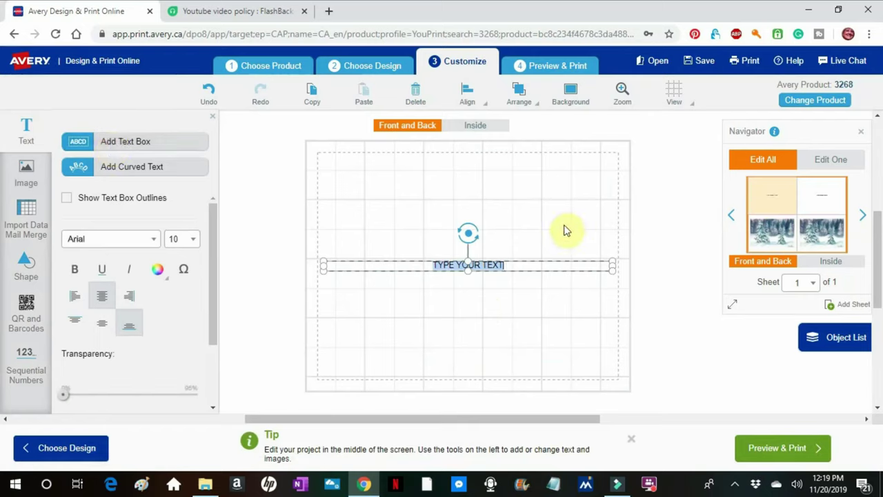
key(BackSpace)
text(Even)
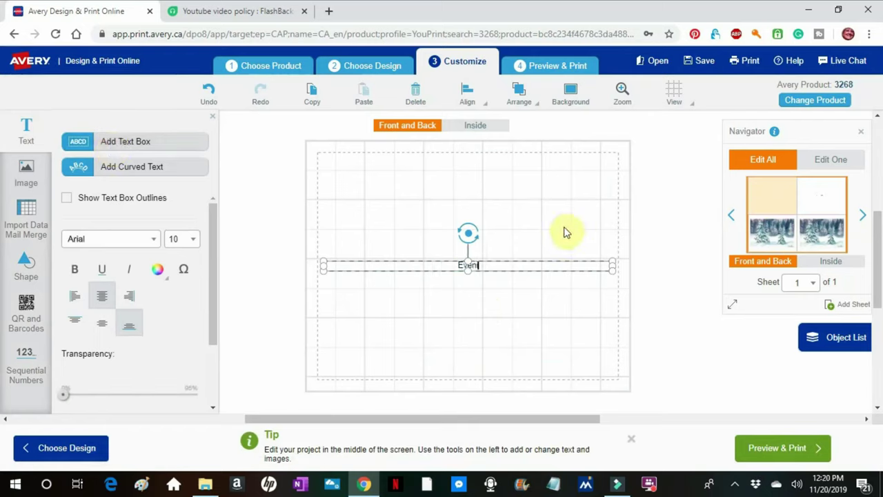
text(ing Snow)
key(Return)
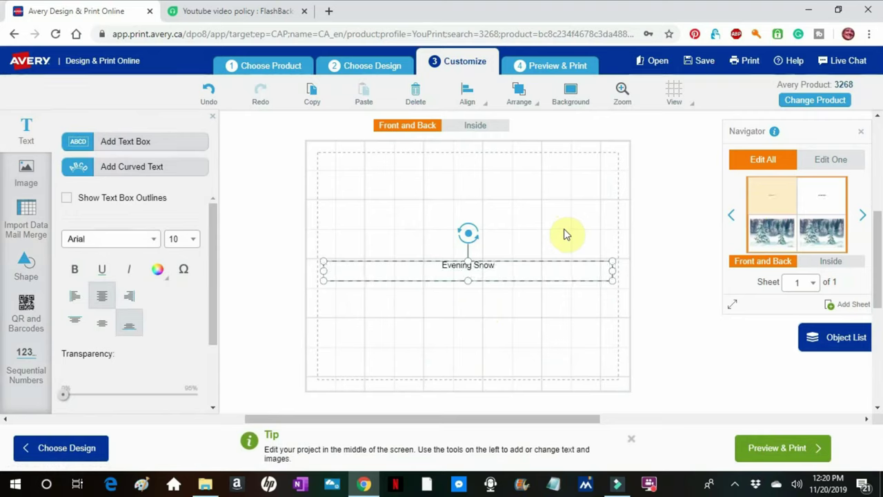
text(Hy Bre)
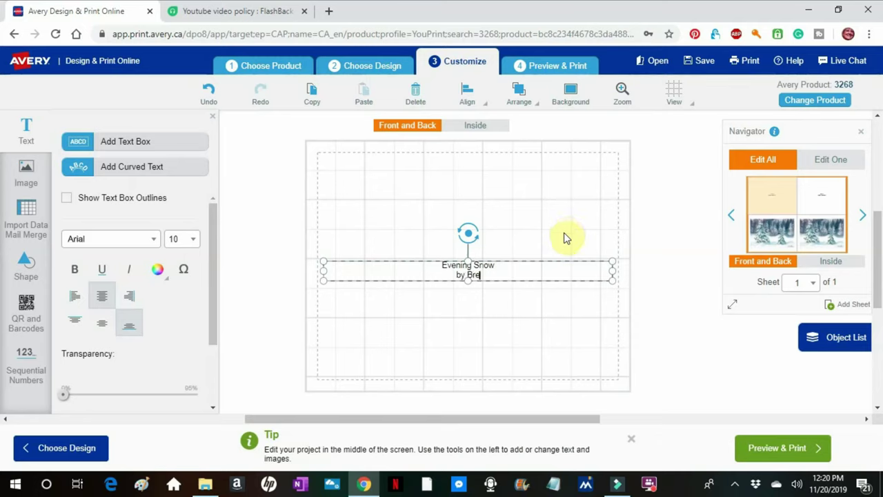
text(nda Beattie)
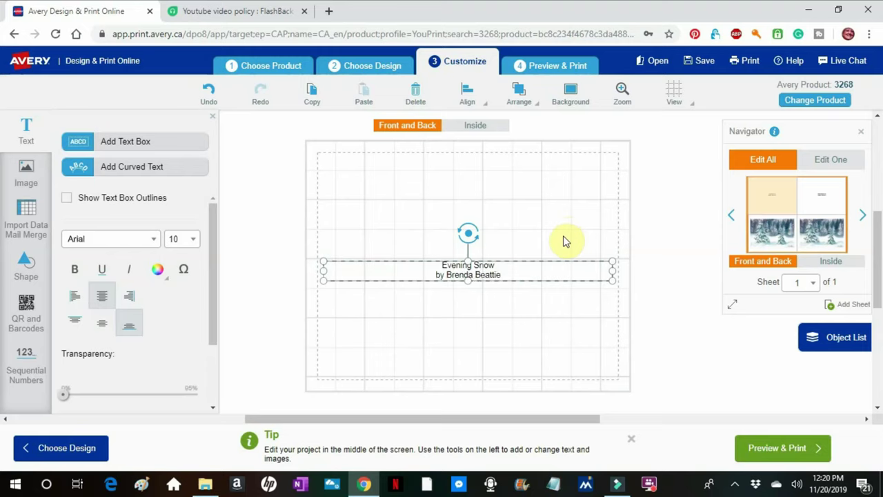
scroll(563, 241, down, 1)
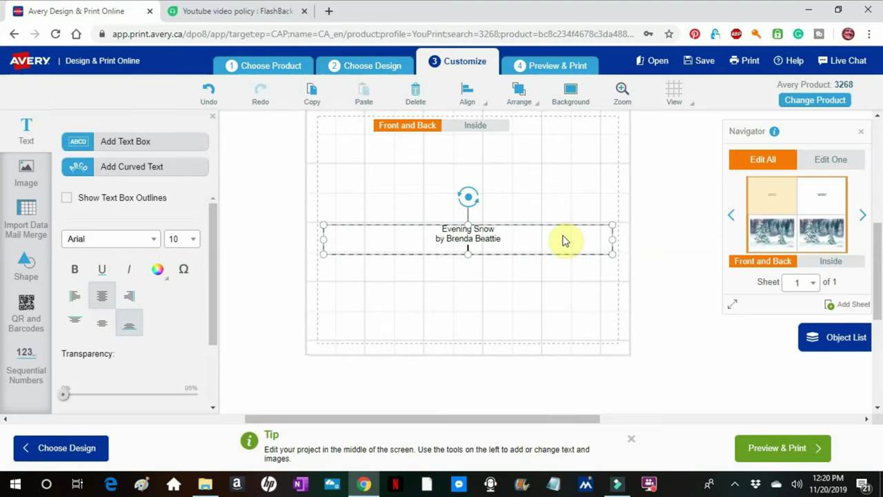
text(www.brendabeattie.com)
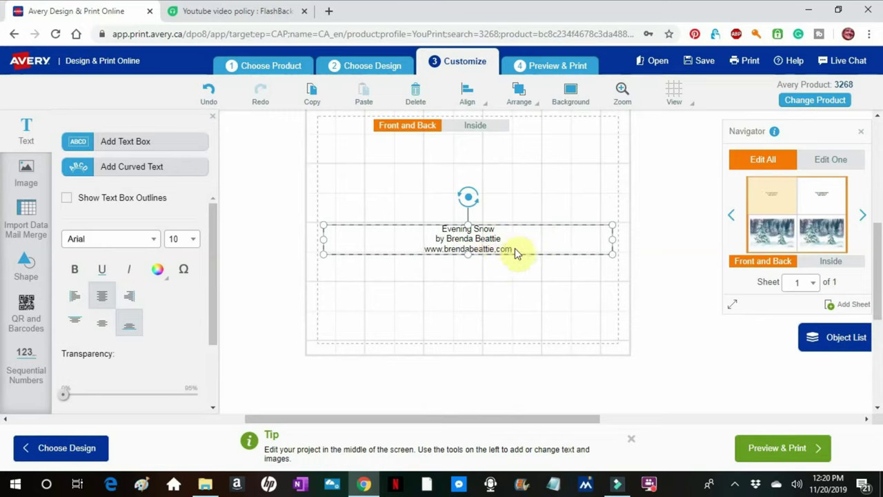
drag(515, 250, 339, 227)
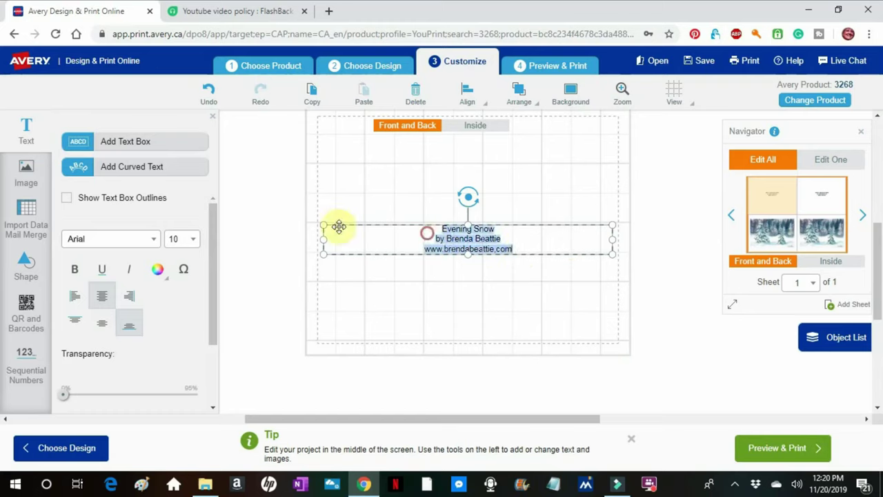
- Put quotation marks around the title "Evening Snow" in the caption
click(152, 241)
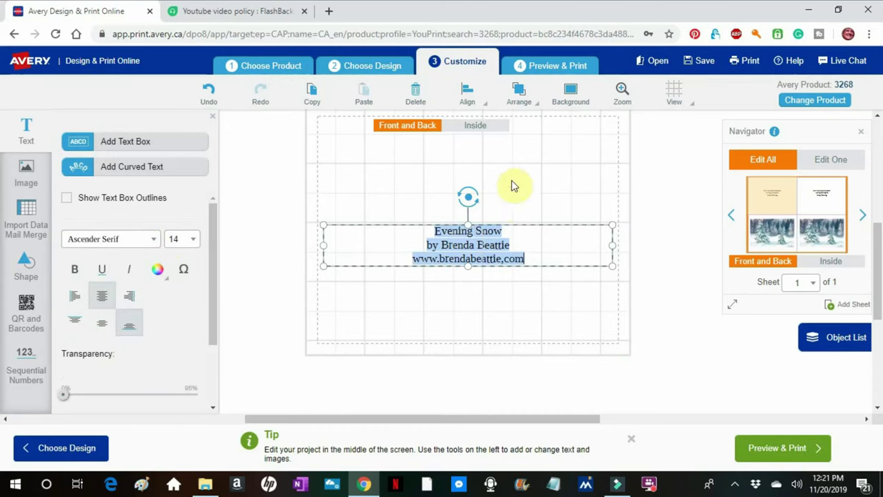
click(505, 227)
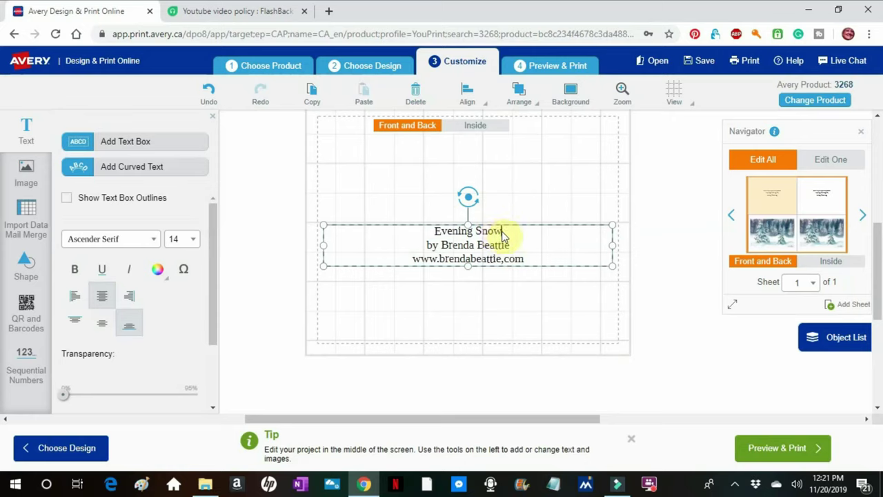
text(")
key(Home)
text(")
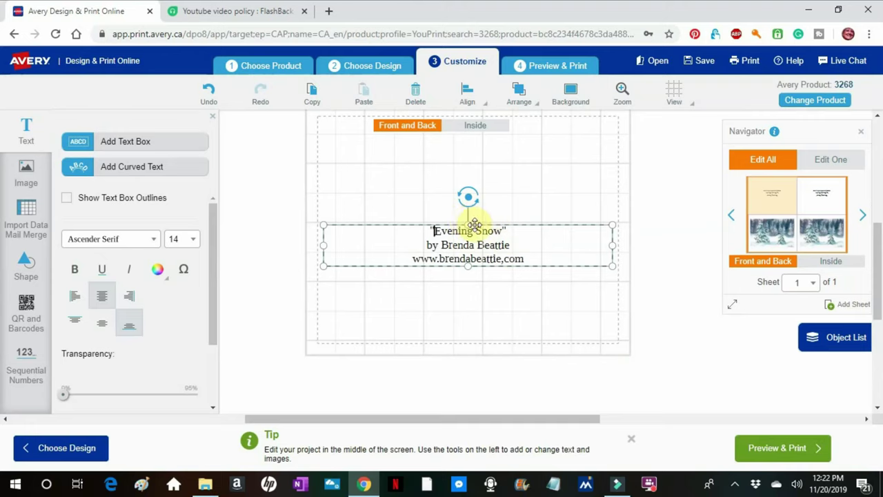
- Move the caption lower on the back panel and centre it horizontally
click(474, 230)
drag(474, 230, 481, 294)
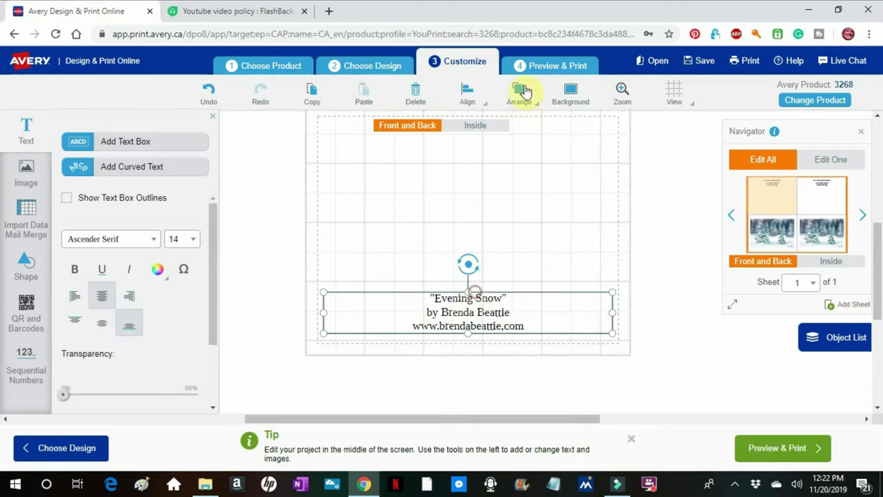
click(467, 100)
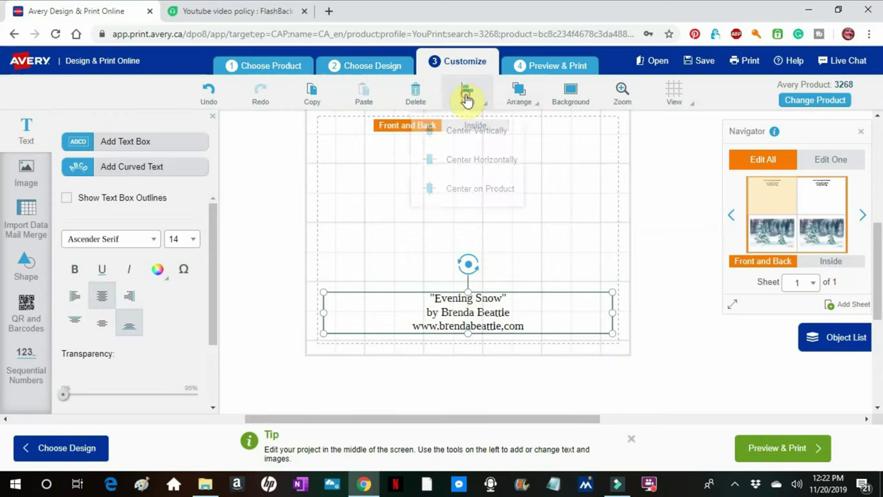
click(429, 163)
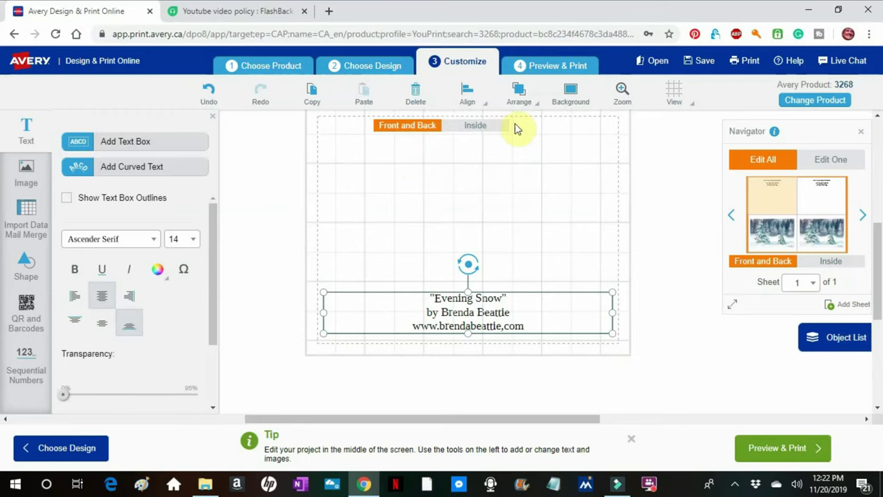
- Add a new text box on the card's inside page reading 'Merry Christmas'
click(471, 136)
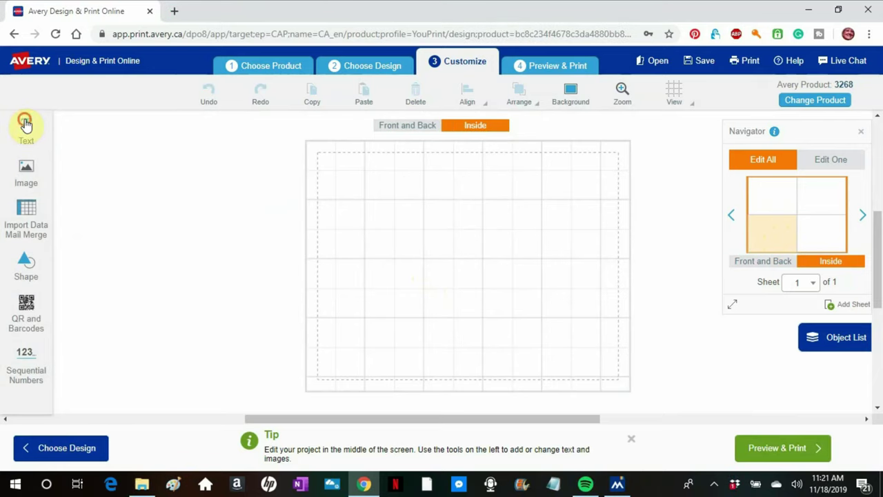
click(26, 124)
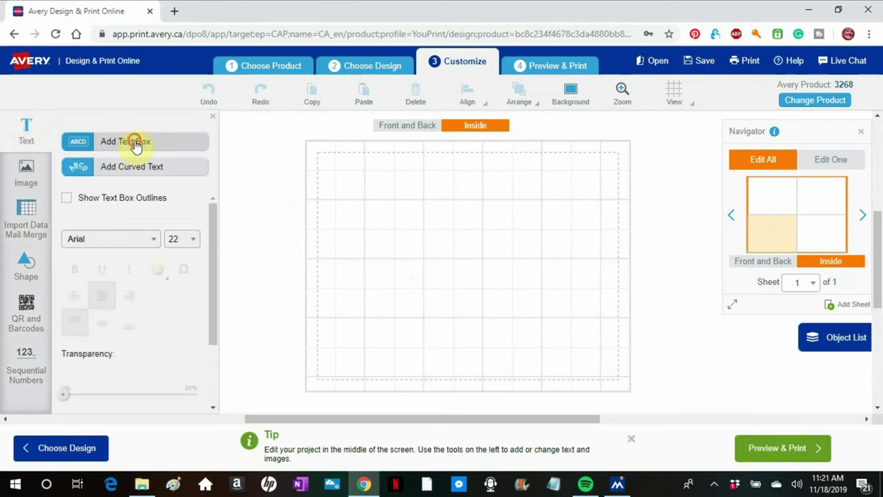
click(138, 141)
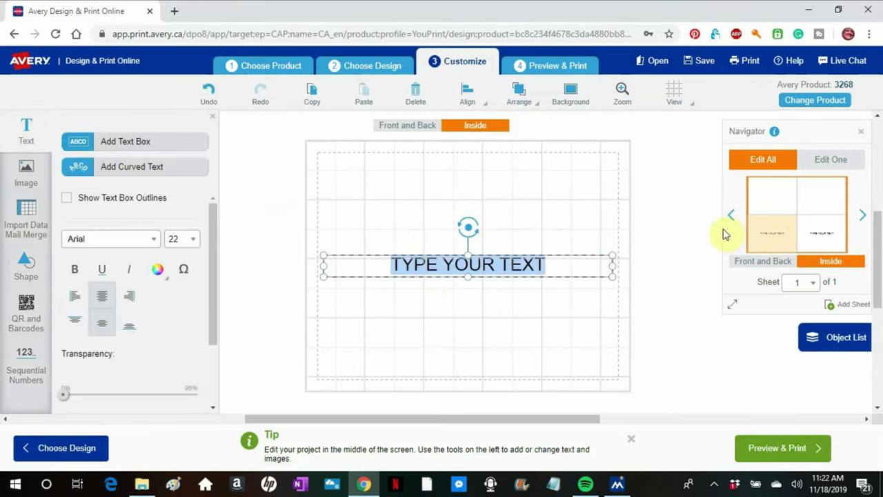
text(Merr)
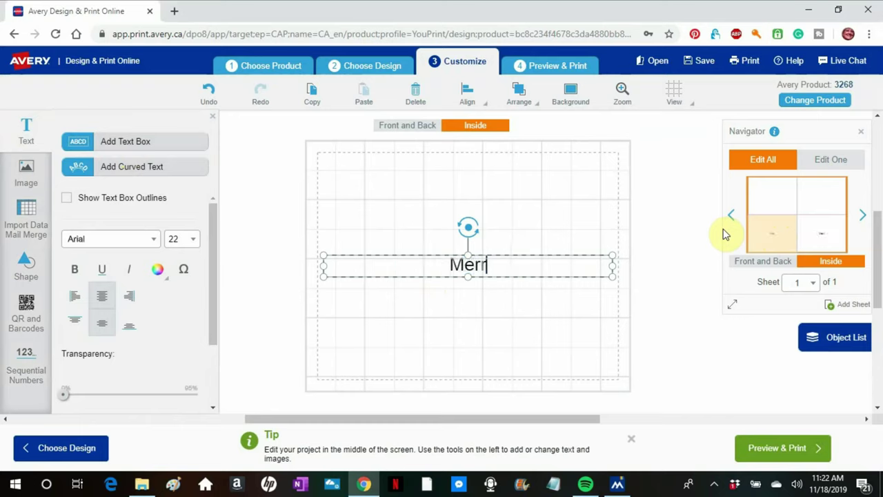
text(y Chr)
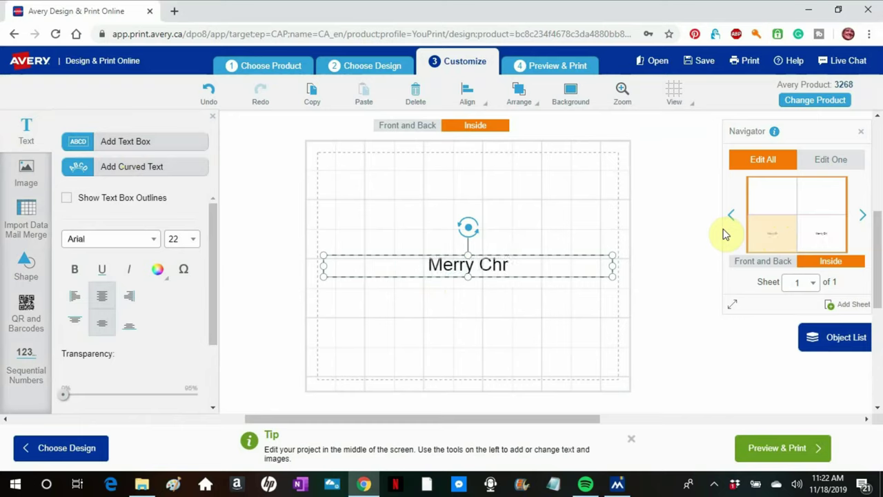
text(istmas)
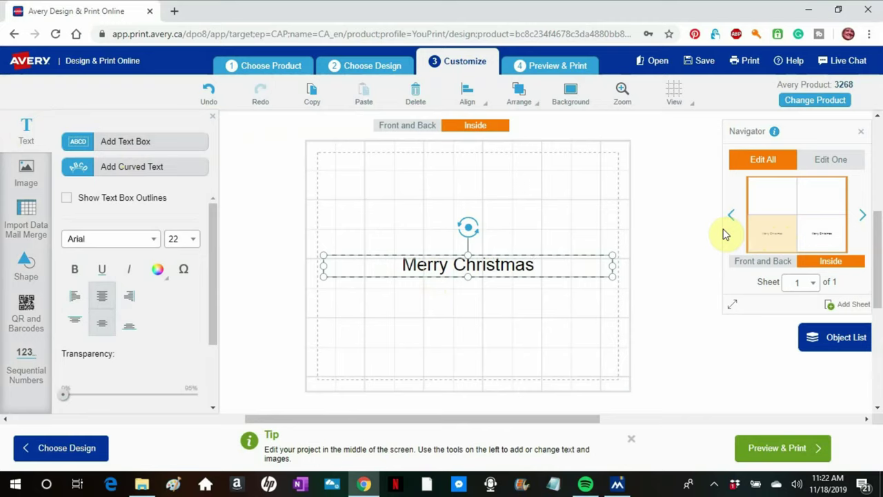
- Select the whole Merry Christmas line and colour it red
click(157, 270)
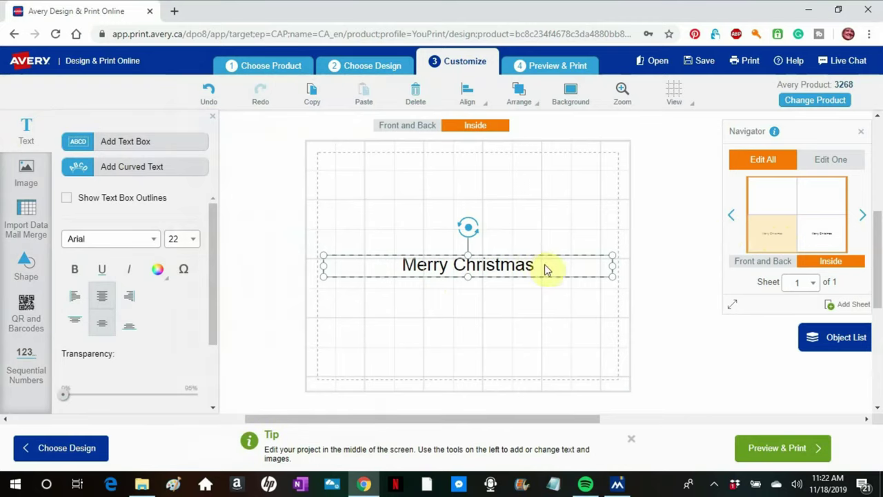
drag(544, 267, 388, 255)
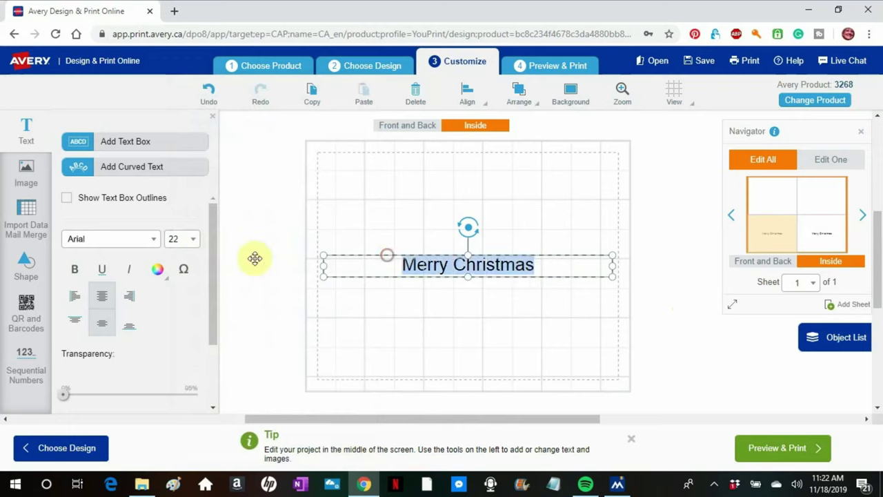
click(157, 269)
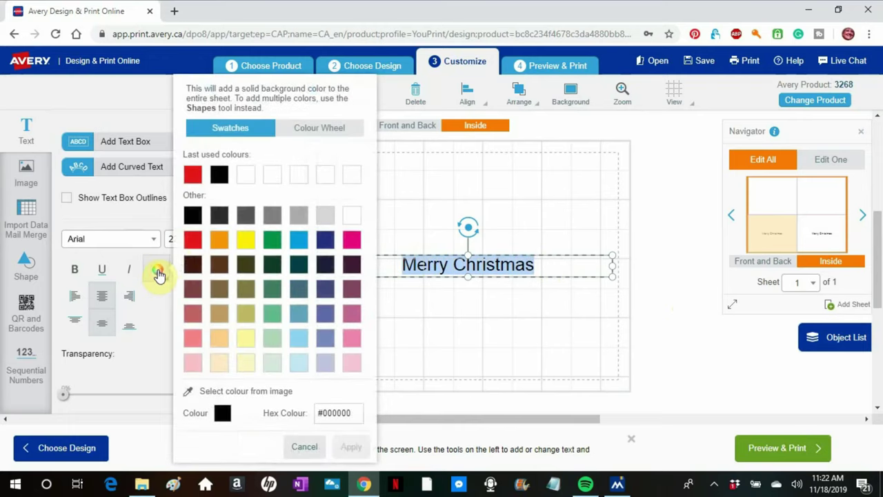
click(194, 245)
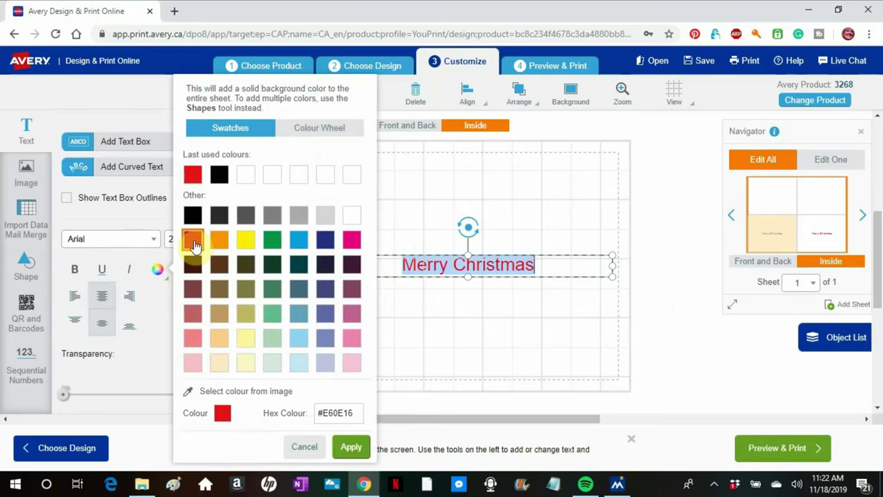
click(351, 447)
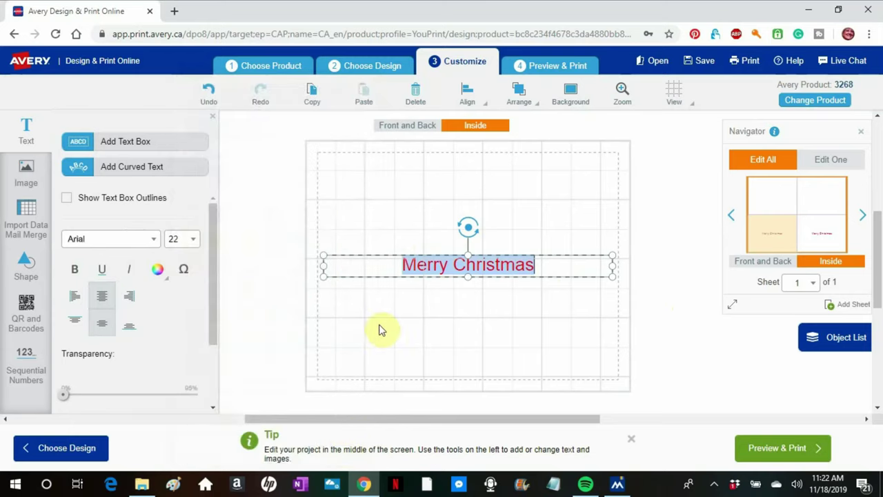
- Set the greeting in Bella Donna at size 60 and nudge it slightly upward
click(153, 241)
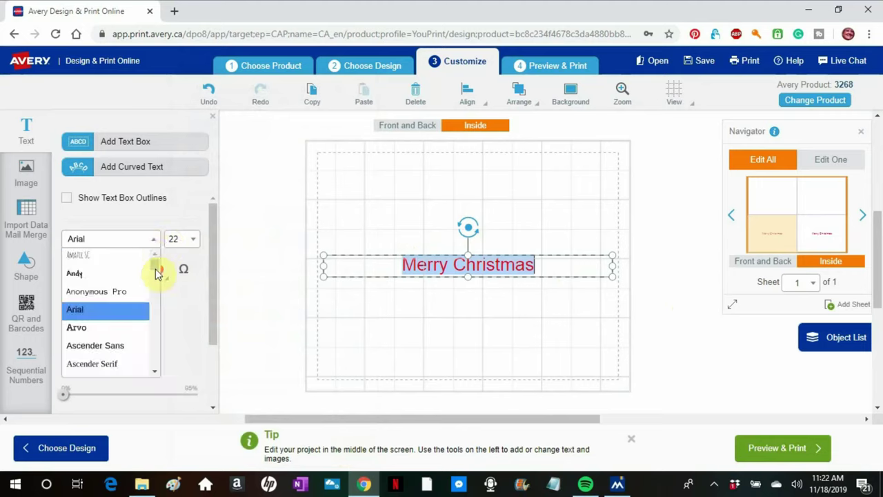
scroll(155, 269, down, 3)
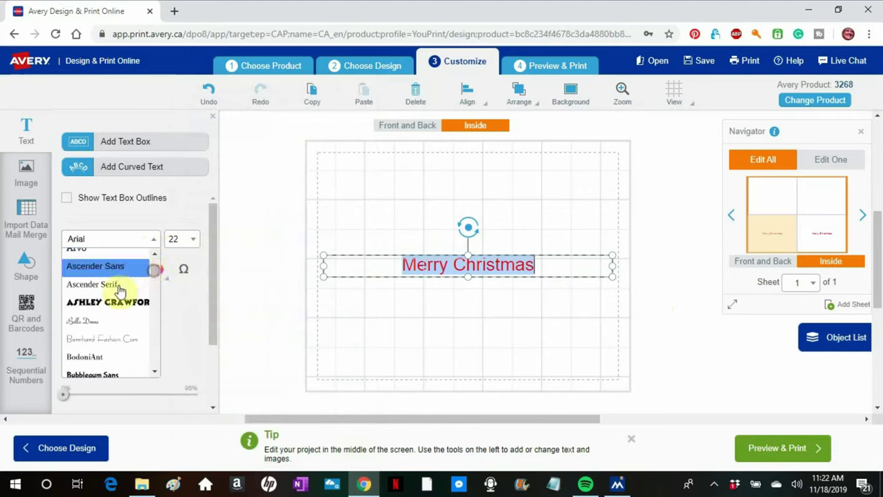
click(98, 320)
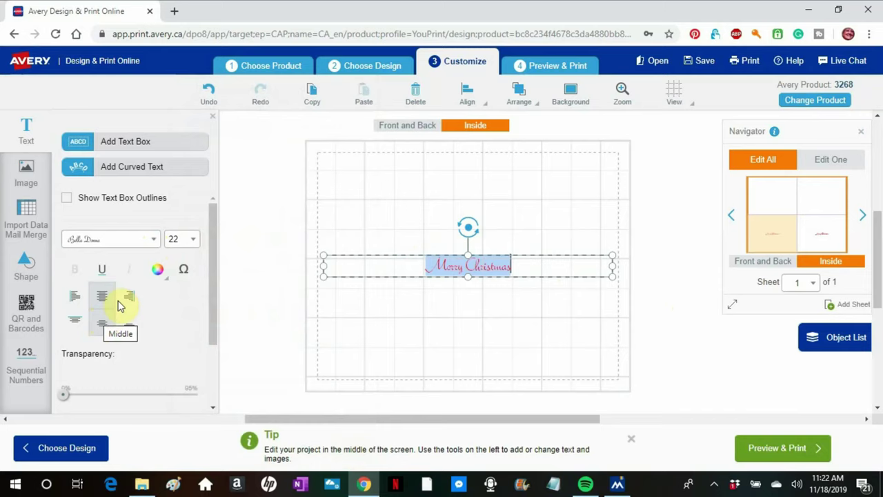
click(194, 239)
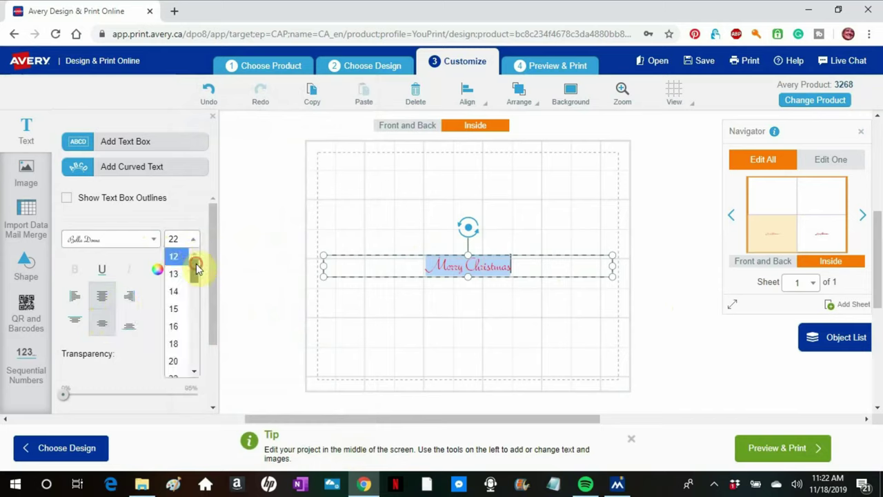
drag(196, 269, 197, 325)
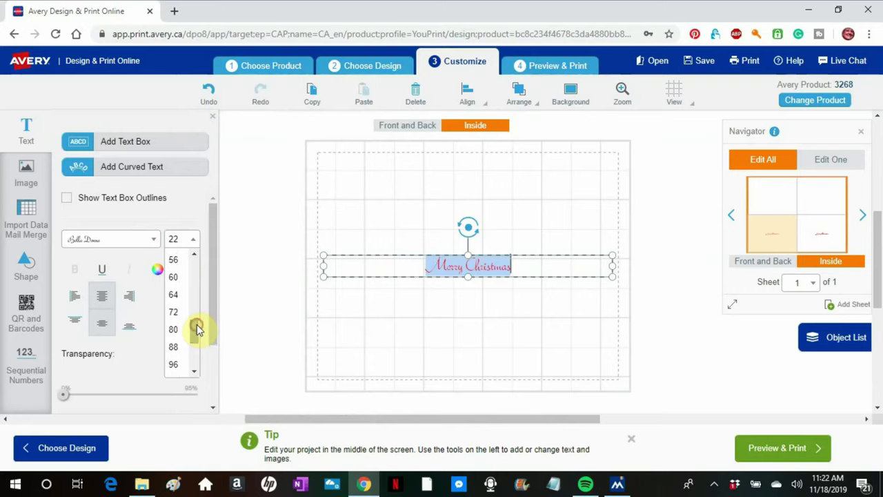
click(183, 296)
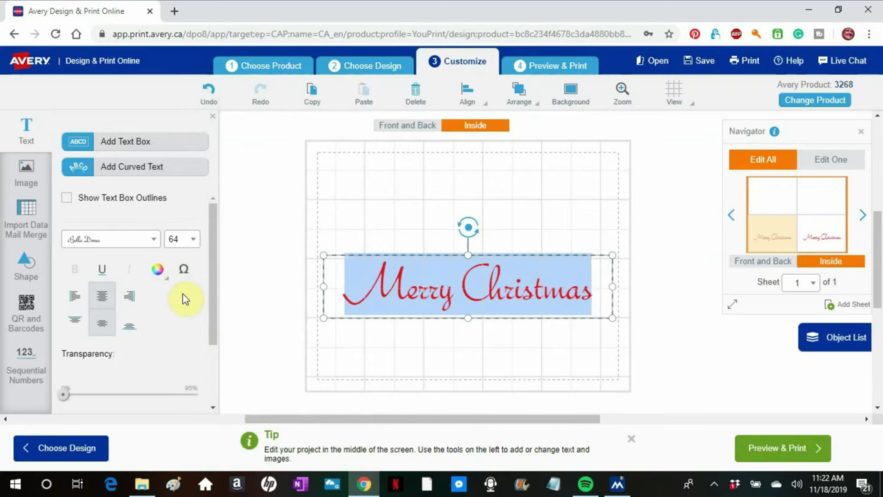
click(193, 239)
click(187, 254)
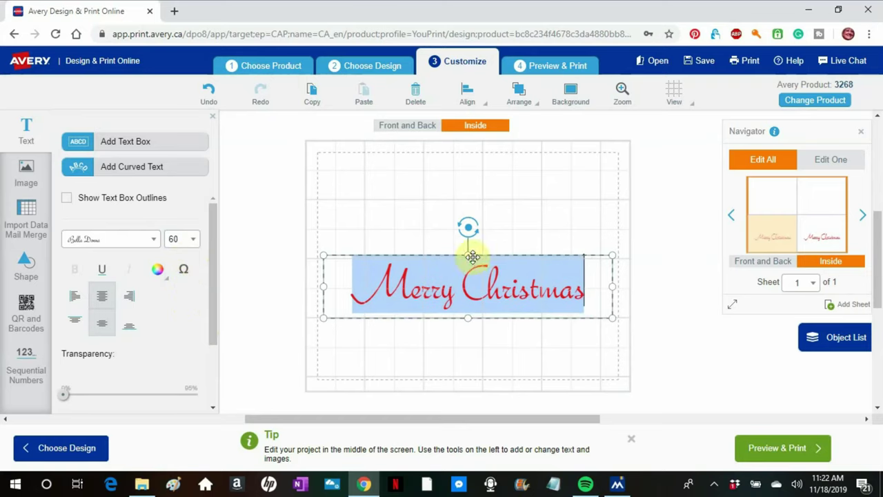
drag(470, 255, 470, 234)
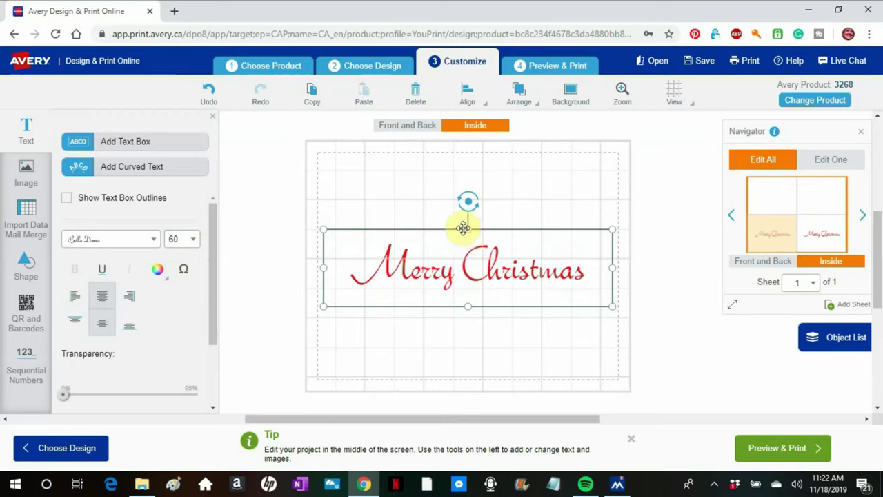
click(463, 325)
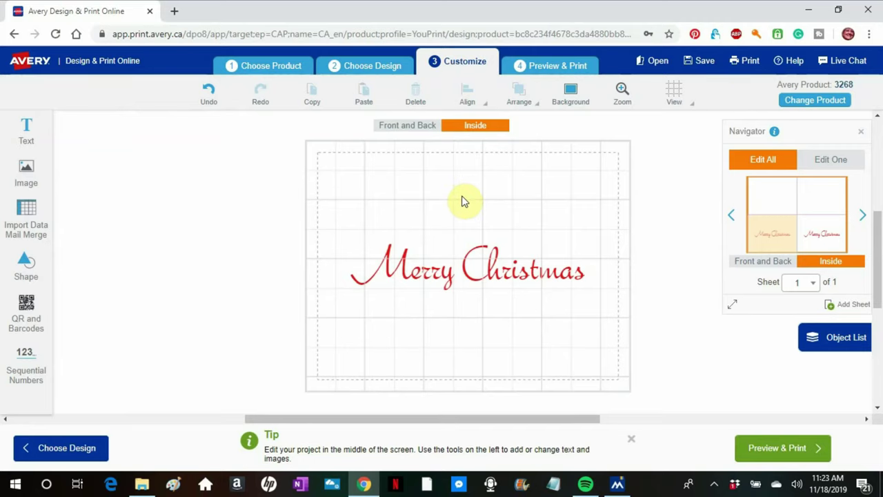
- Rename the project 'Evening Snow M Christmas Notecard' and save it to the Avery online account
click(705, 62)
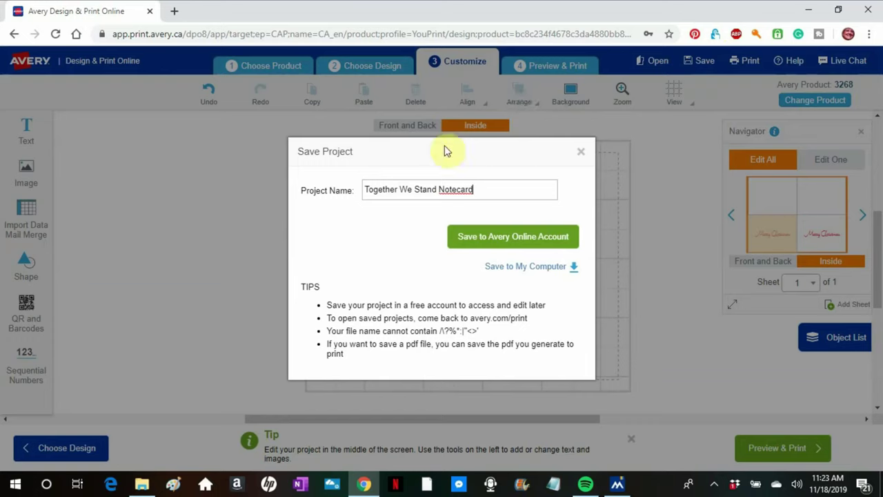
drag(436, 189, 338, 178)
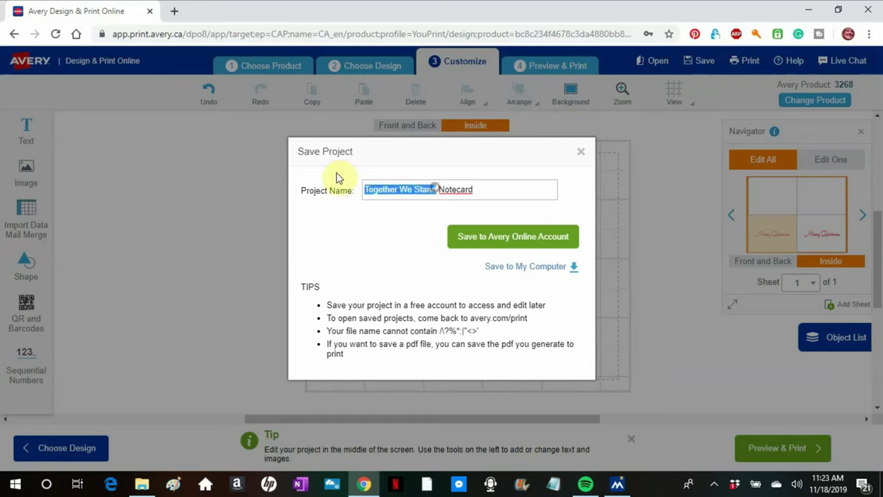
text(Evenin)
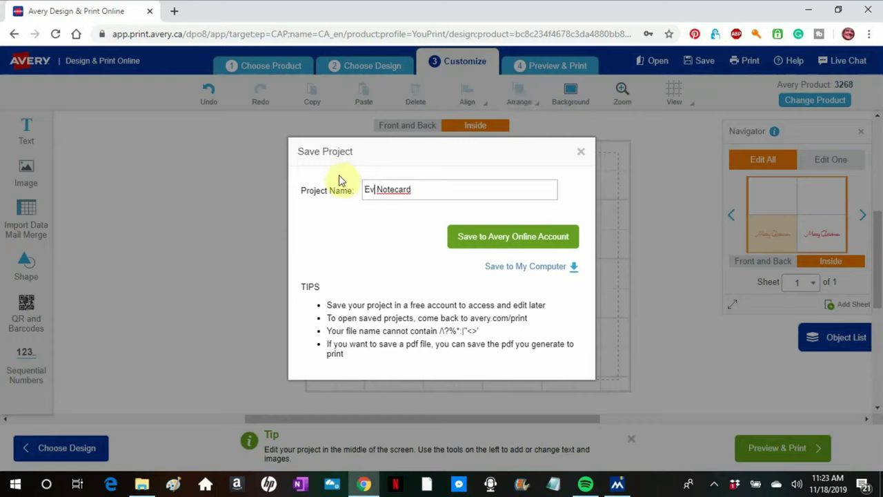
text(g )
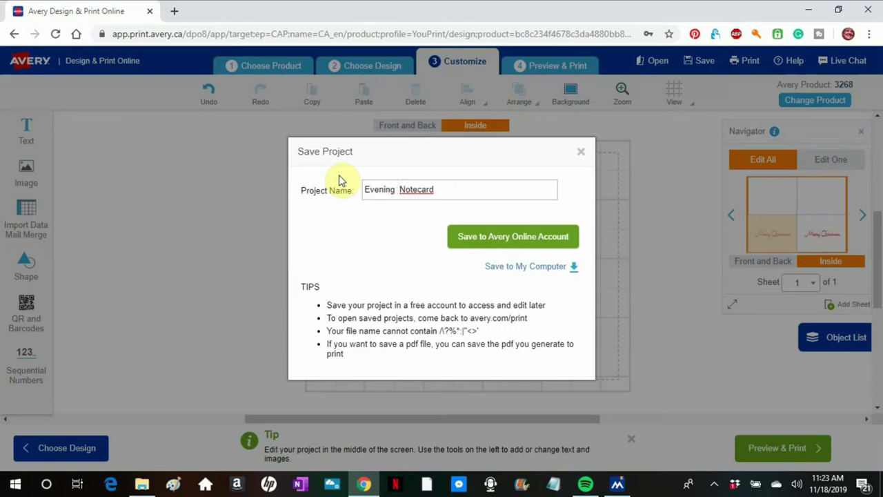
text(Snow M C)
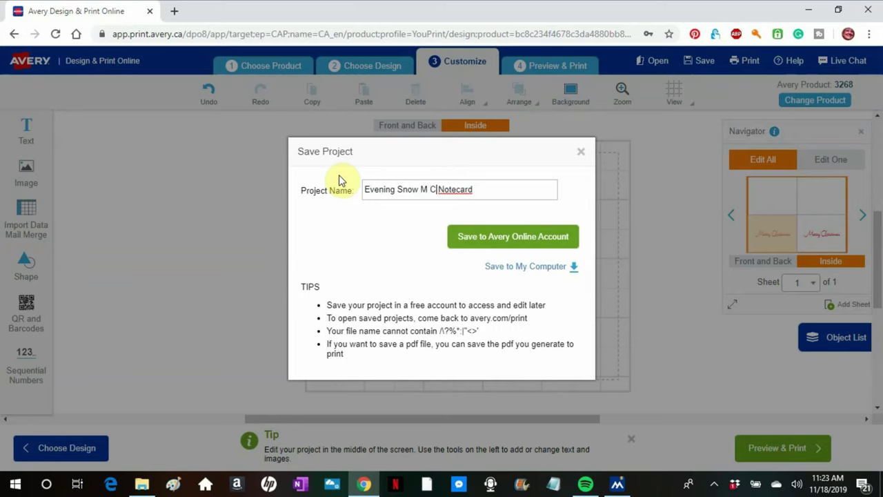
text(r)
key(BackSpace)
text(heristmaas)
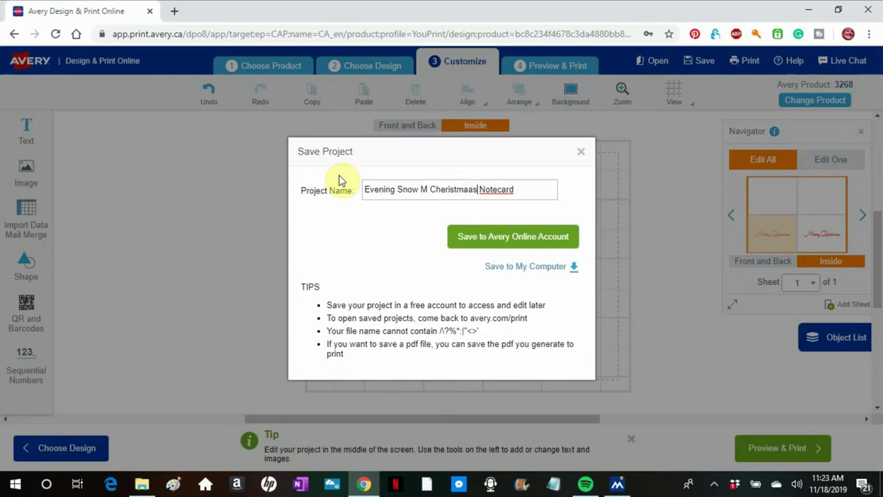
key(BackSpace)
key(BackSpace)
key(BackSpace)
text(as)
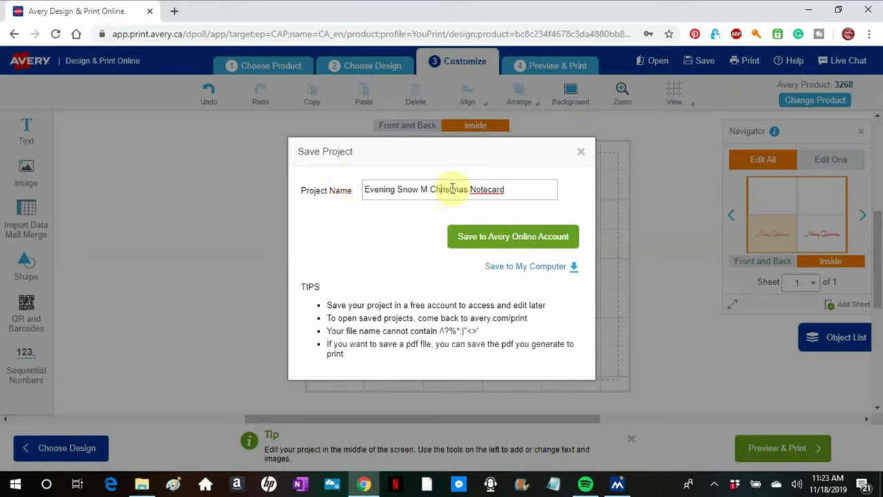
click(496, 237)
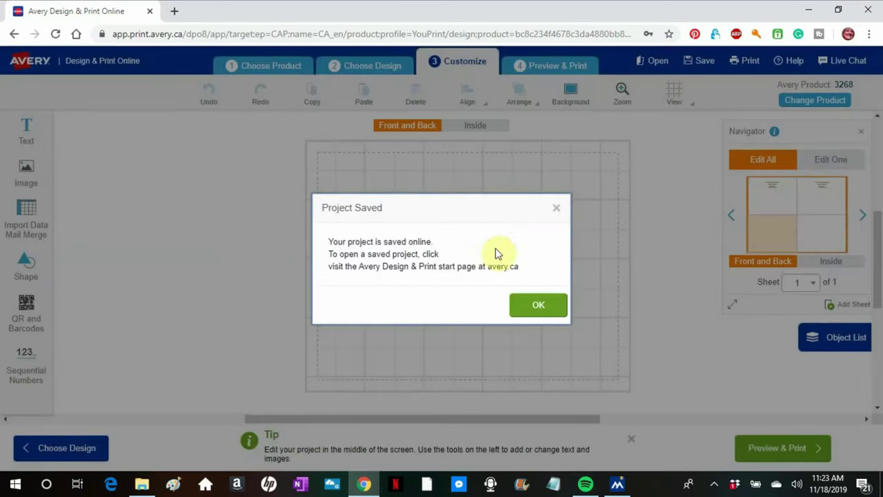
- Dismiss the save confirmation, then rotate and open the 3D card preview to check its back and inside
click(540, 307)
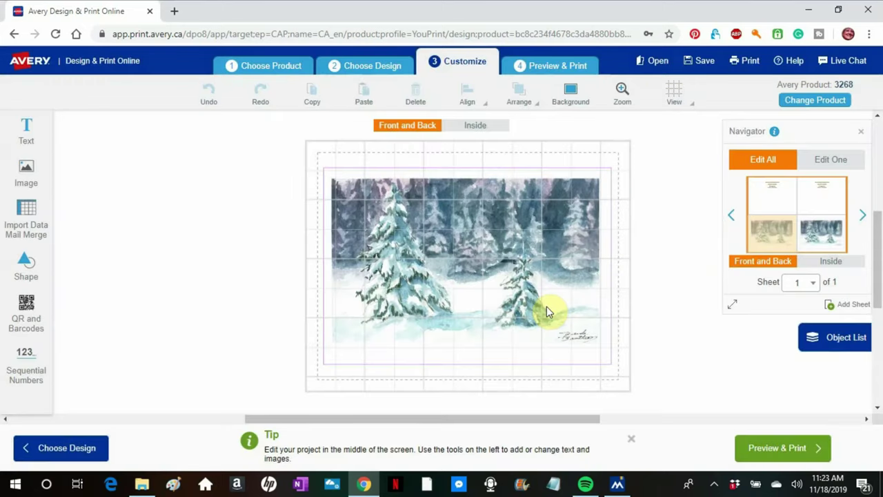
click(568, 68)
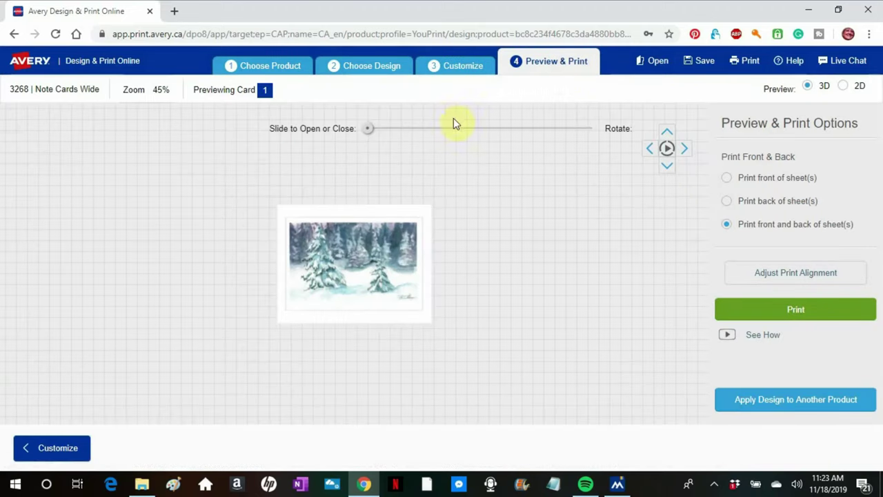
click(668, 150)
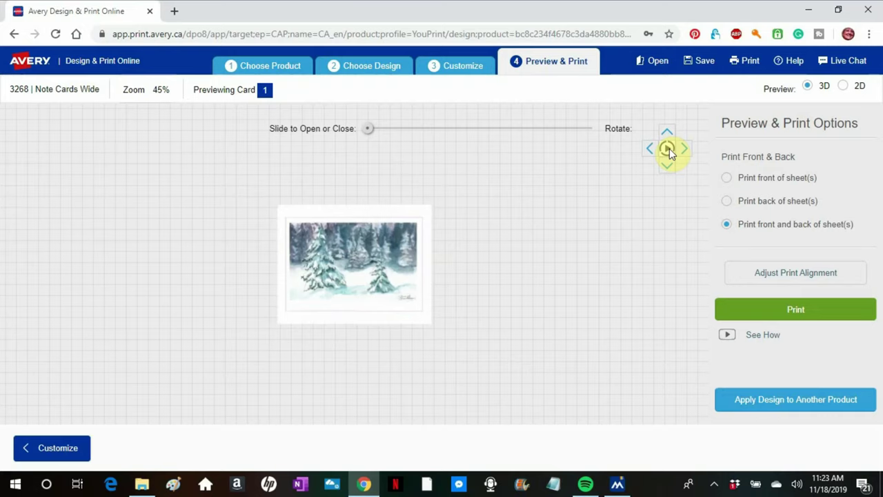
drag(368, 129, 376, 147)
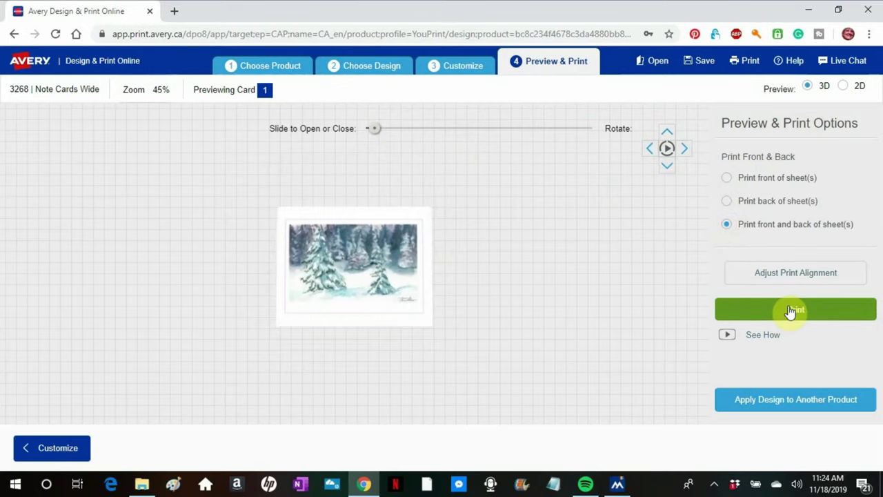
- Leave print alignment unchanged and generate the printable PDF of the card sheets
click(791, 274)
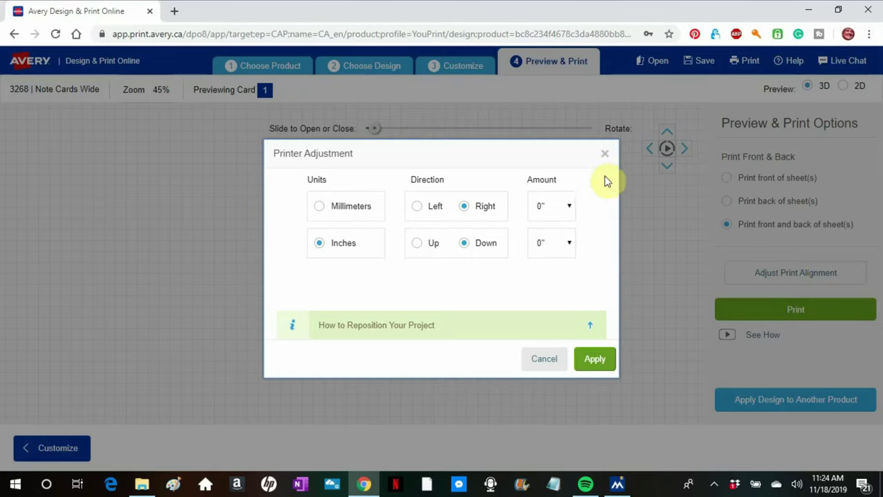
click(607, 154)
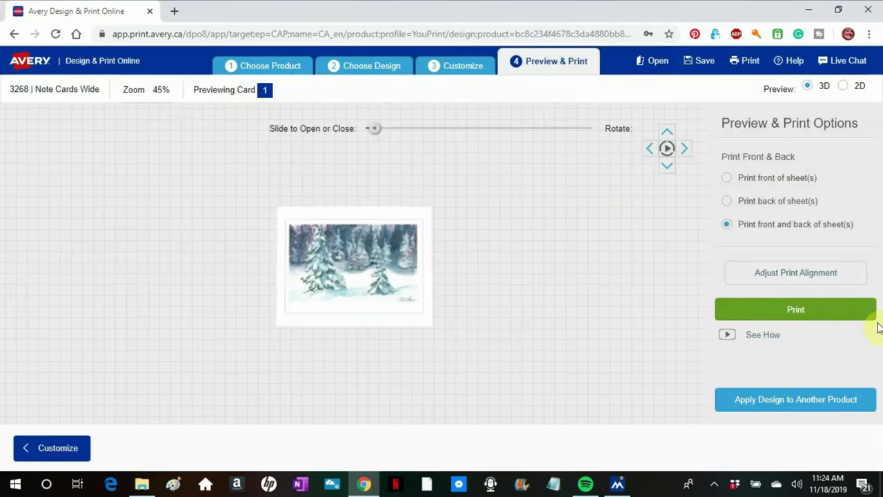
click(804, 310)
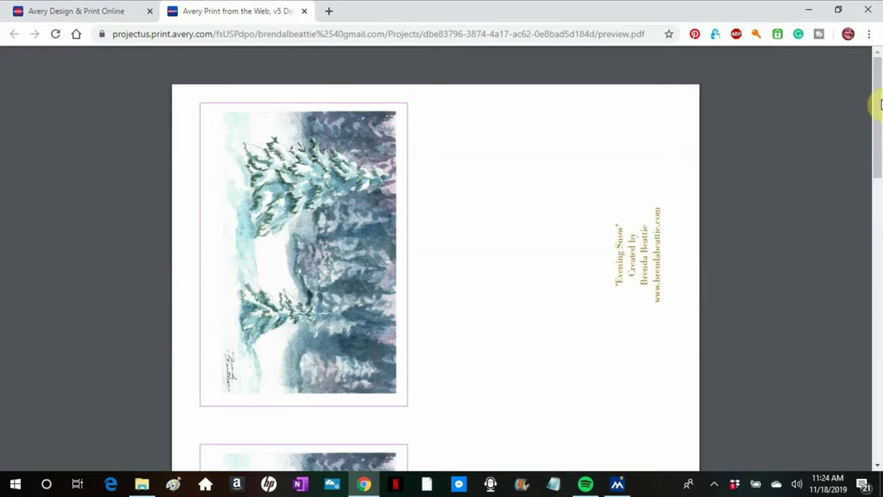
- Open the print dialog for the card PDF, targeting the Brother MFC-J985DW
drag(879, 90, 848, 71)
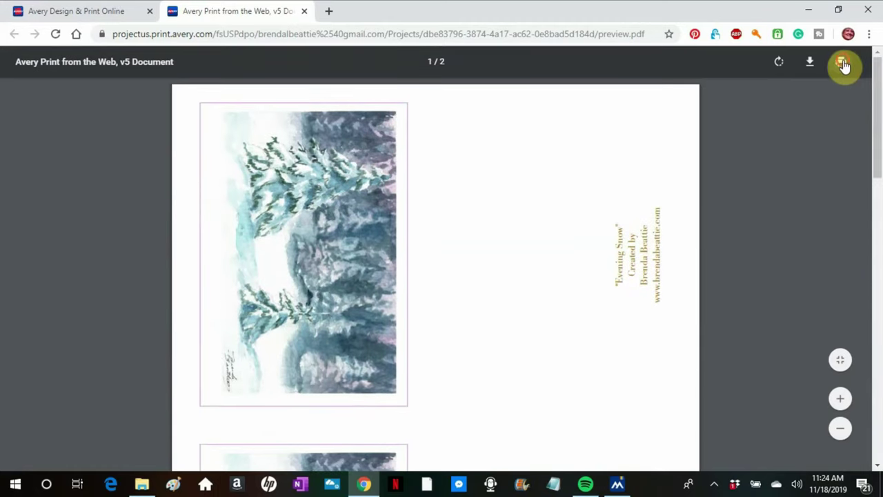
click(843, 64)
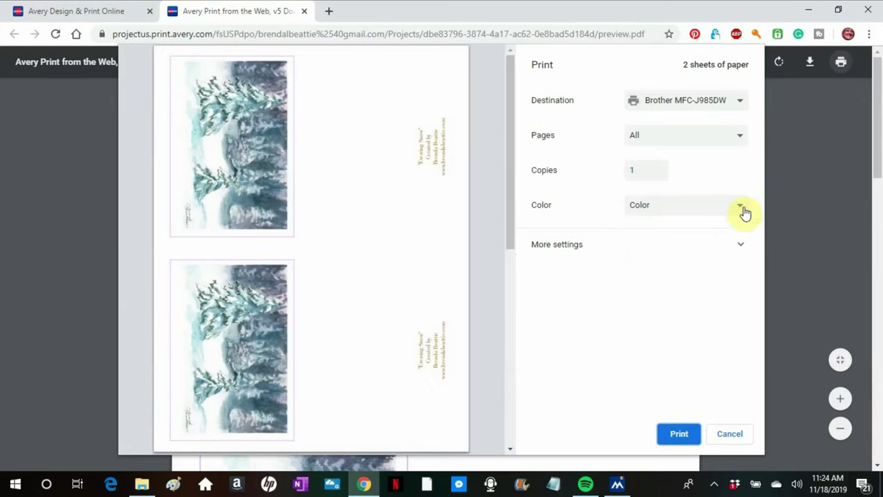
- Show more print settings and keep the scale at Custom 100 on Letter paper
click(743, 246)
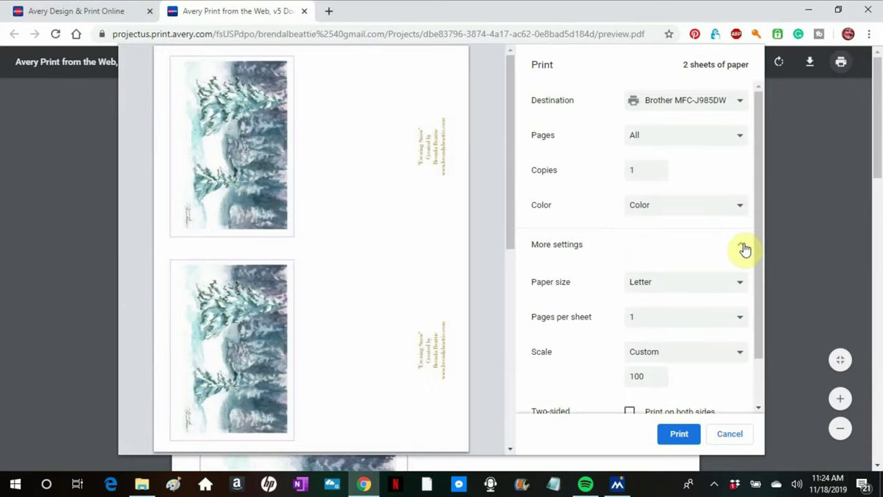
drag(761, 221, 768, 320)
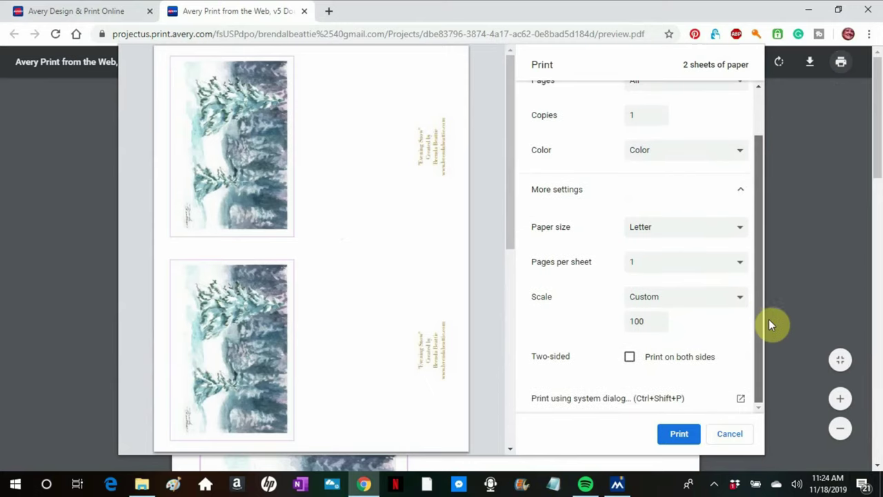
click(736, 294)
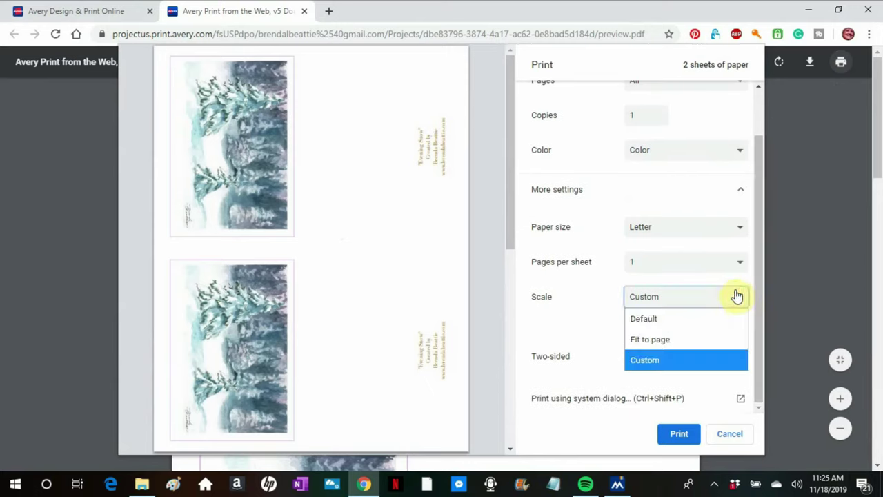
click(659, 361)
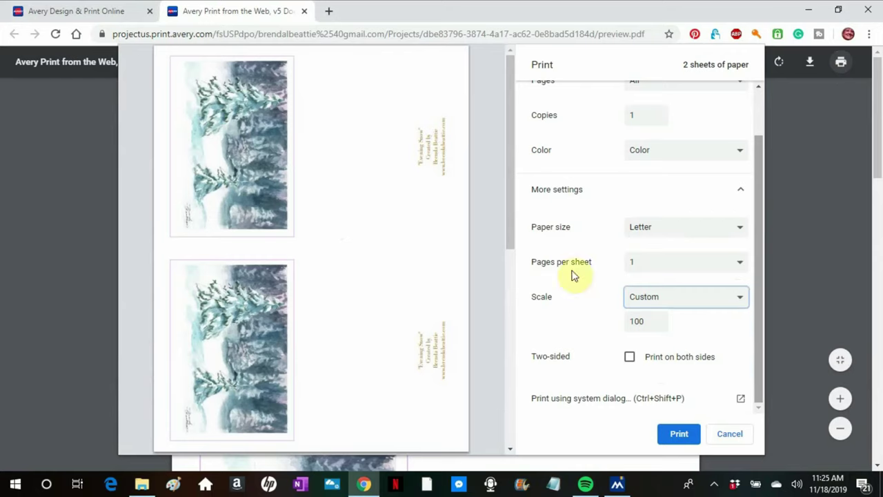
drag(511, 123, 530, 329)
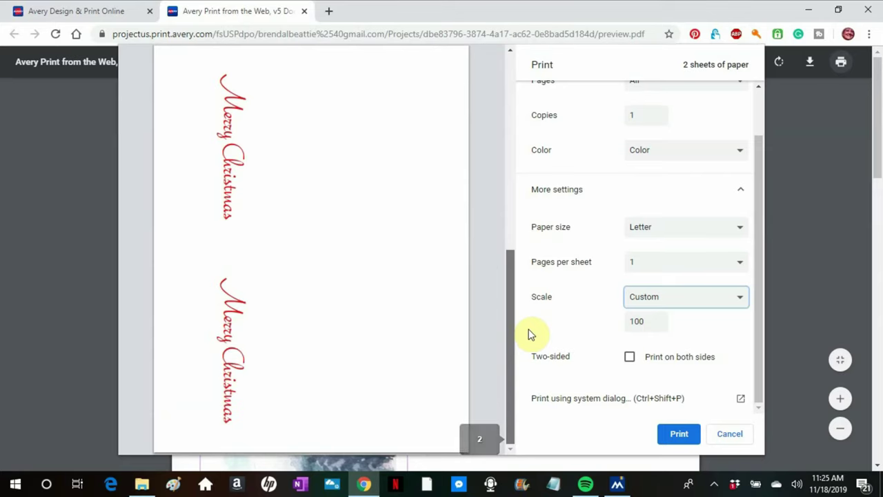
drag(530, 329, 487, 112)
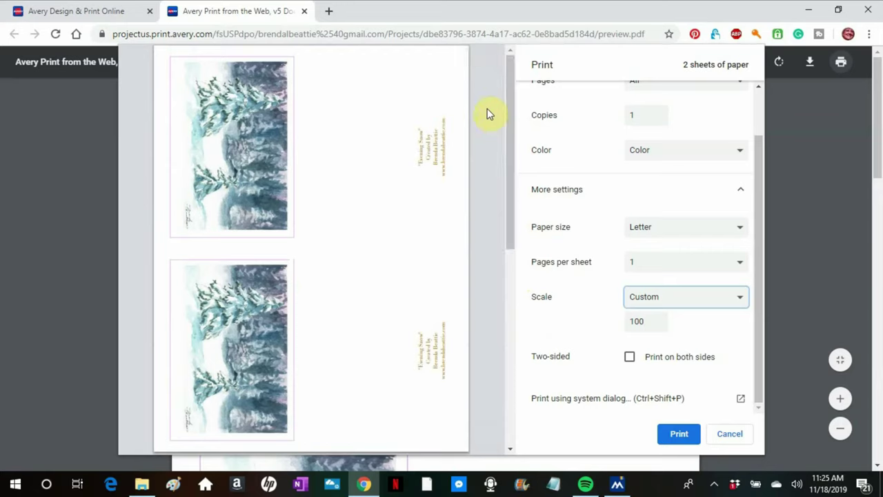